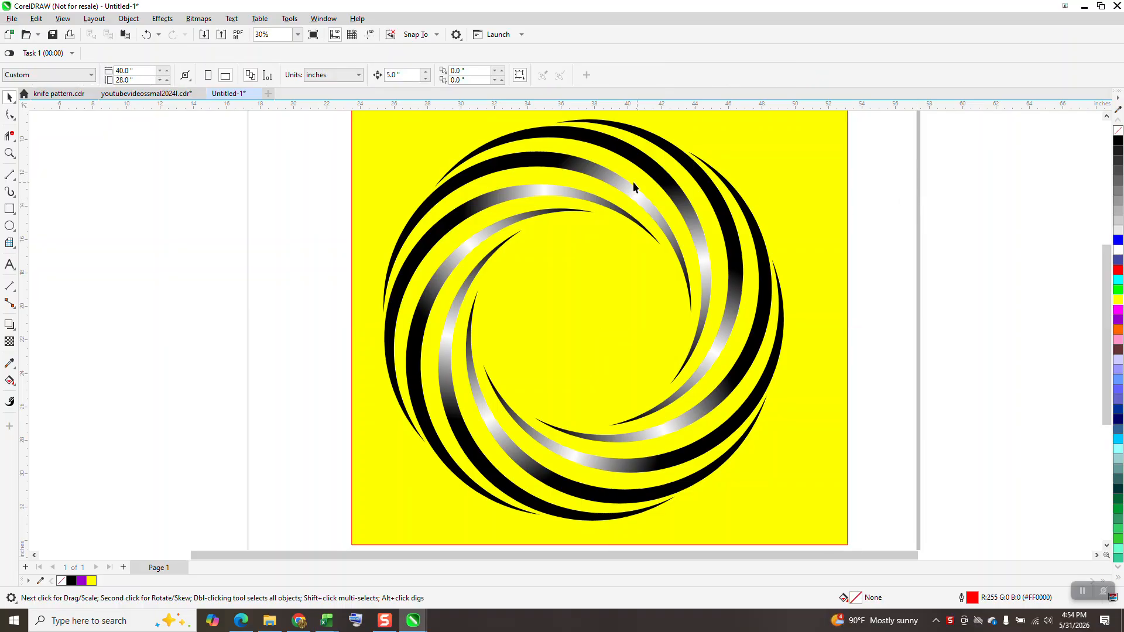
# Move the finished swirl off the page to its right side and delete the yellow background square
pyautogui.scroll(-3, 595, 225)
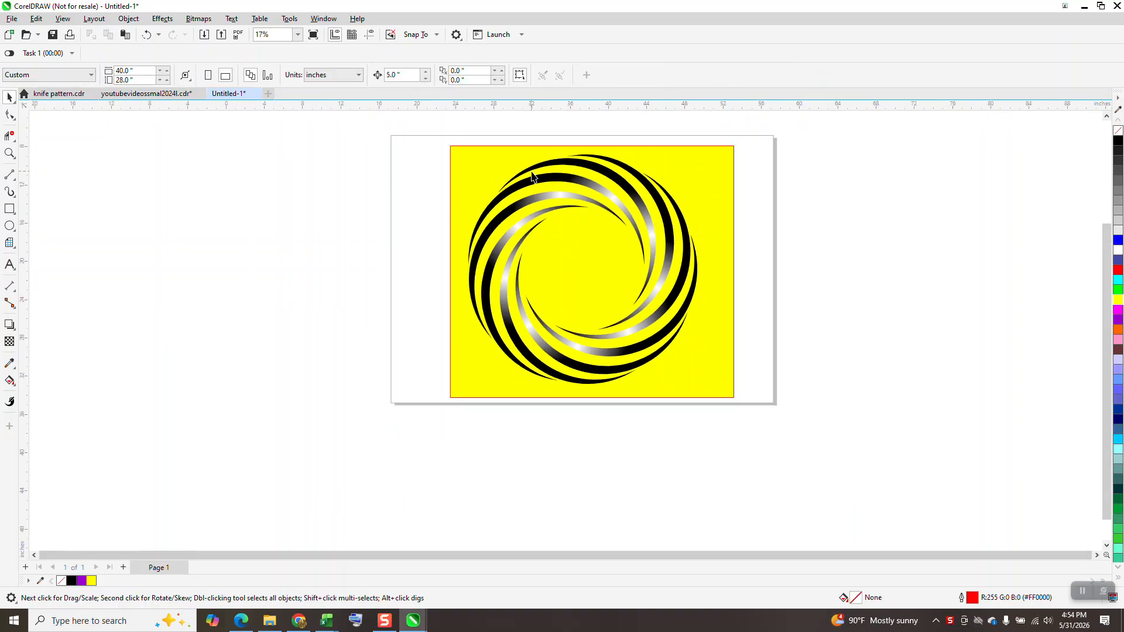
pyautogui.moveTo(455, 146); pyautogui.dragTo(725, 414)
pyautogui.moveTo(582, 267); pyautogui.dragTo(874, 250)
pyautogui.click(686, 245)
pyautogui.press('Delete')
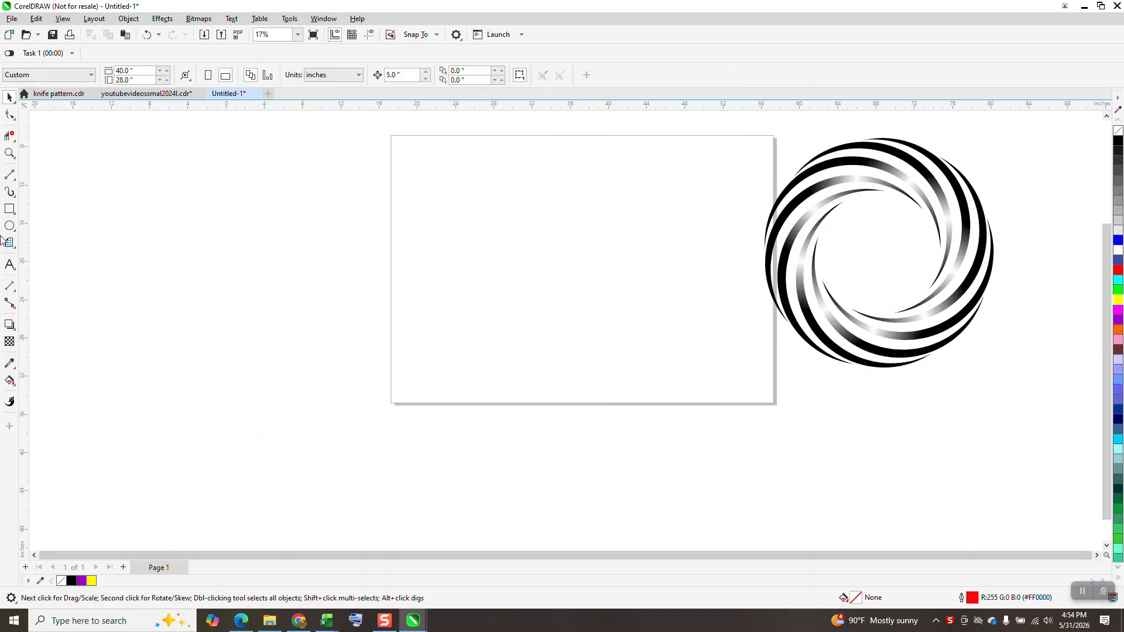
# Draw a circle about 21.66 inches wide centred on the page and place a copy about 0.85 inches straight below it
pyautogui.click(9, 227)
pyautogui.moveTo(682, 194); pyautogui.dragTo(509, 387)
pyautogui.press('p')
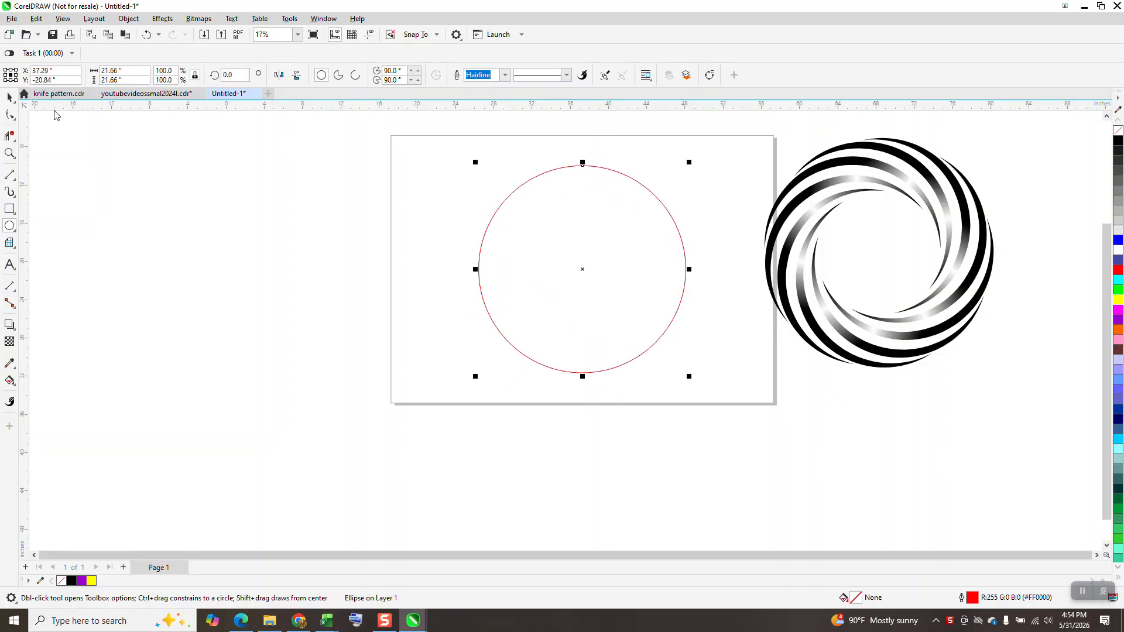
pyautogui.click(9, 96)
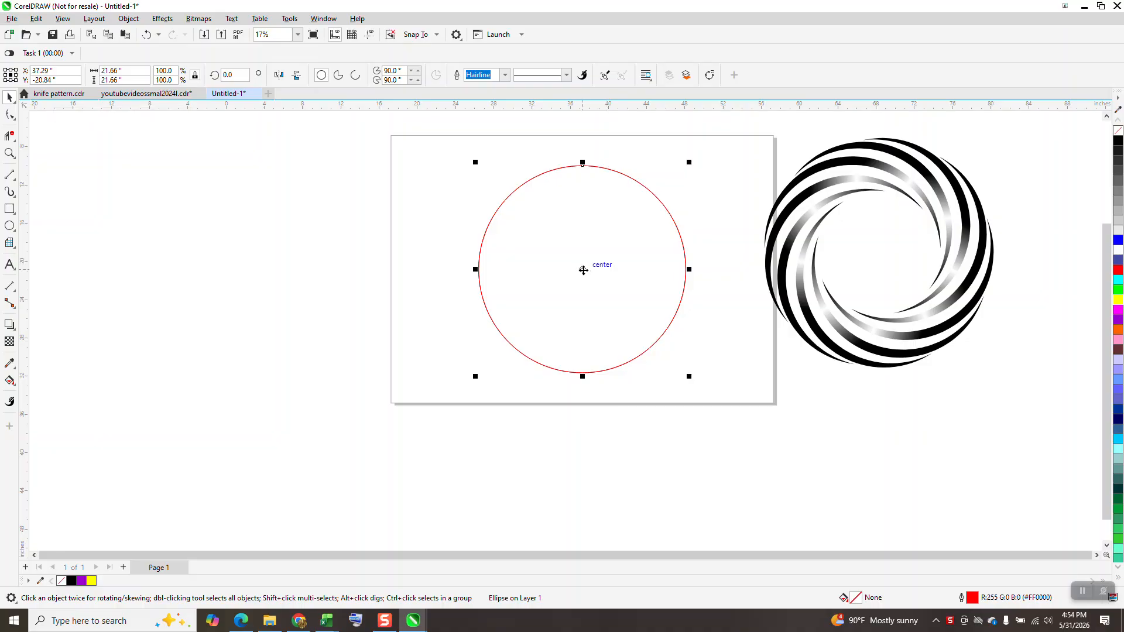
pyautogui.moveTo(584, 269); pyautogui.dragTo(588, 281)
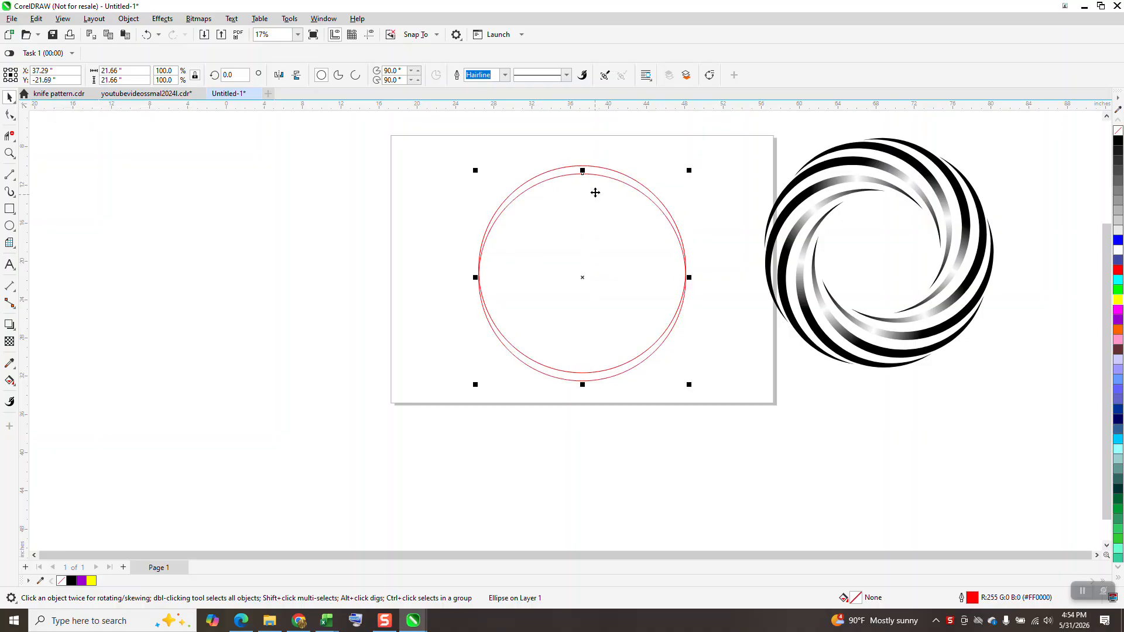
# Smart-fill the upper crescent between the two circles with black and no outline
pyautogui.click(11, 384)
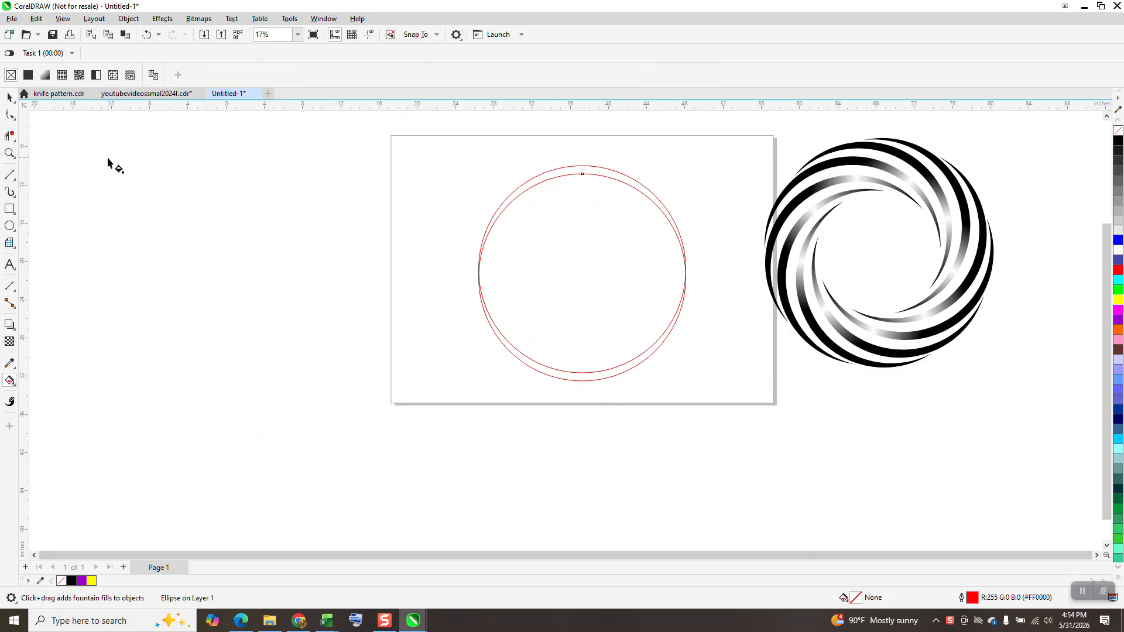
pyautogui.click(15, 385)
pyautogui.click(62, 394)
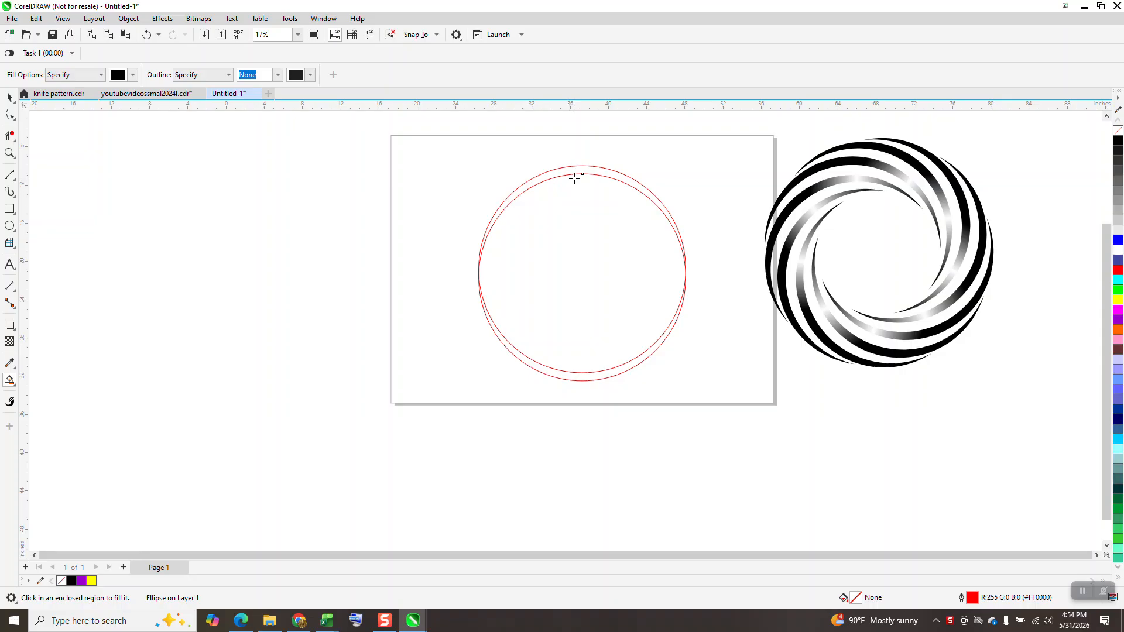
pyautogui.click(579, 171)
pyautogui.click(10, 96)
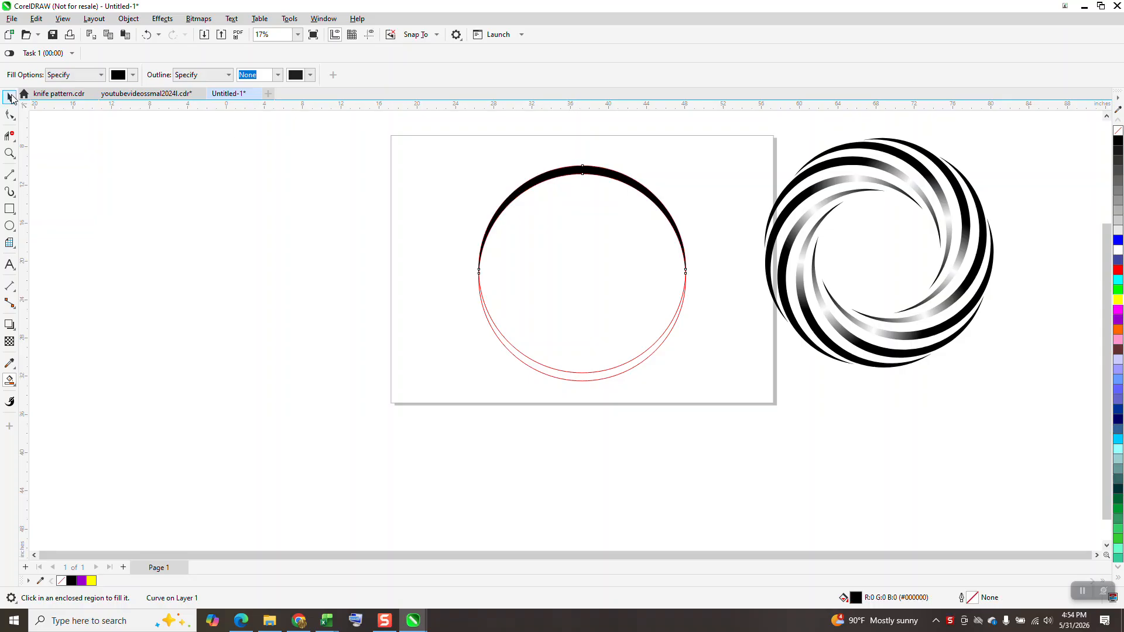
pyautogui.click(469, 138)
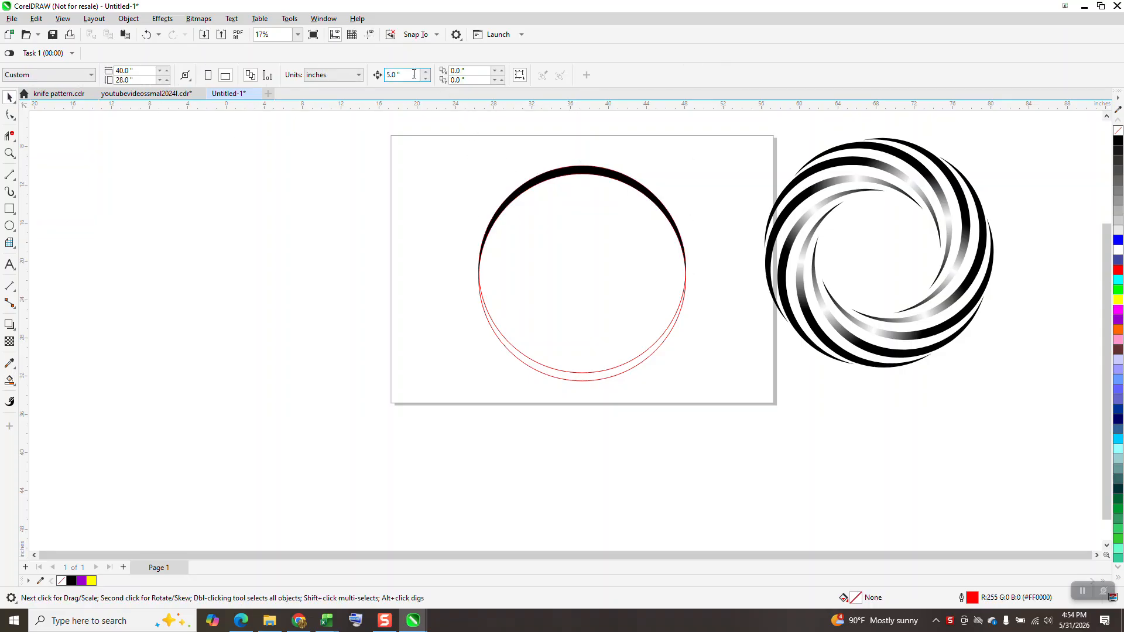
# Set the nudge distance to 10 inches and nudge the black crescent 20 inches left of the circles
pyautogui.doubleClick(414, 75)
pyautogui.write('10')
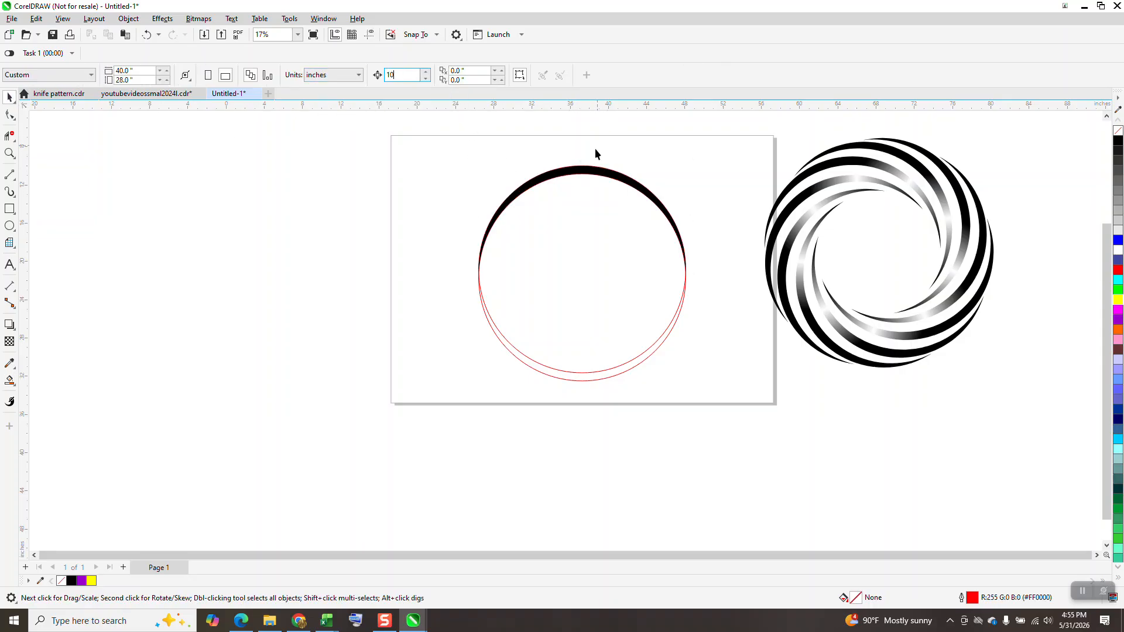
pyautogui.click(588, 171)
pyautogui.press('Left')
pyautogui.press('Left')
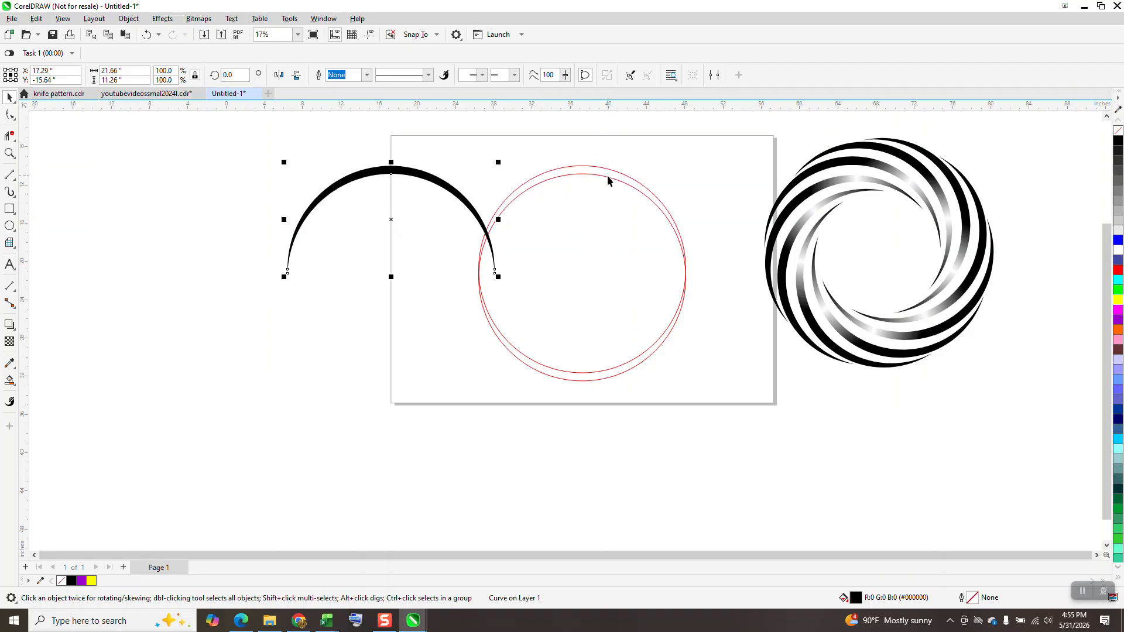
# Delete both red construction circles
pyautogui.click(608, 177)
pyautogui.press('Delete')
pyautogui.click(610, 179)
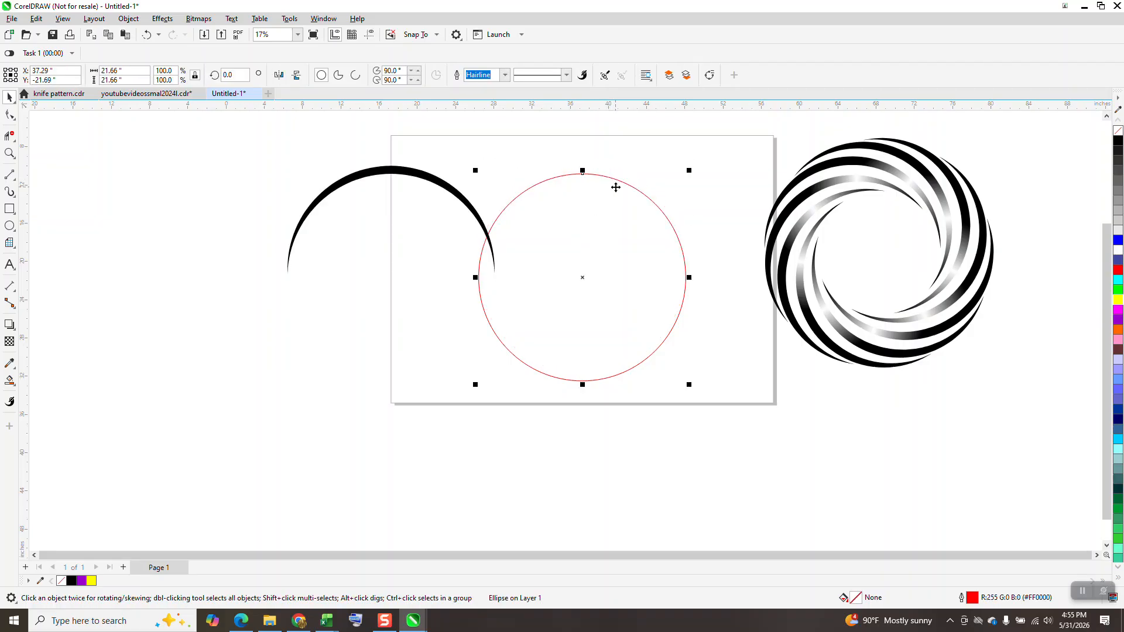
pyautogui.press('Delete')
# Nudge the black crescent 20 inches right, back onto the page
pyautogui.click(473, 221)
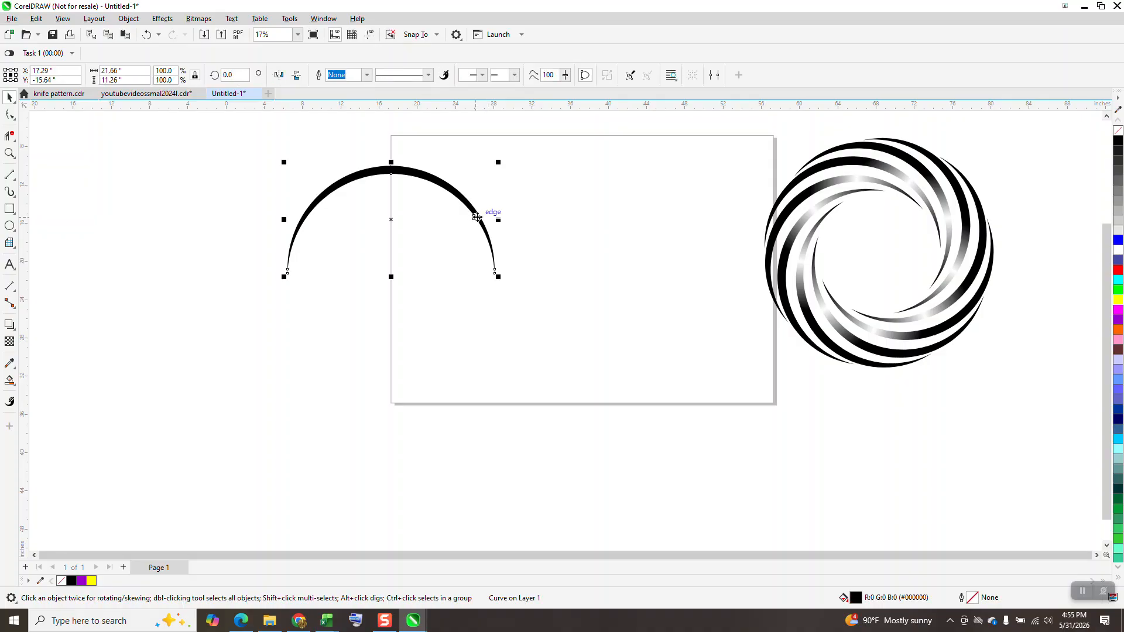
pyautogui.press('Right')
pyautogui.press('Right')
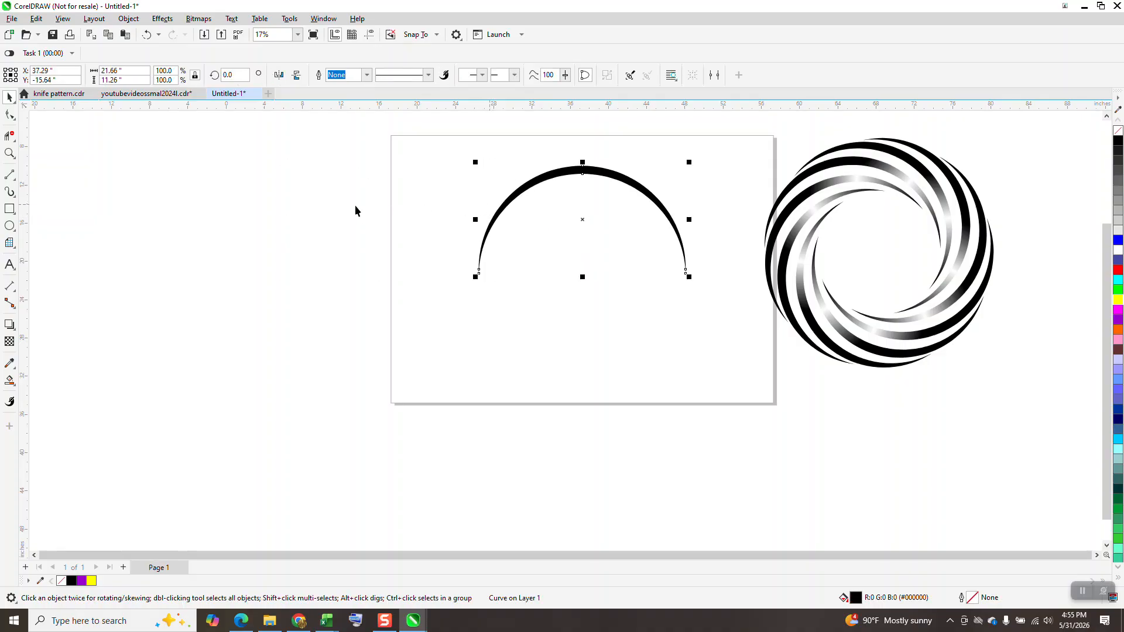
# Draw a larger guide circle about 29.45 inches wide and centre it on the page around the crescent
pyautogui.click(9, 226)
pyautogui.moveTo(427, 179); pyautogui.dragTo(246, 459)
pyautogui.press('p')
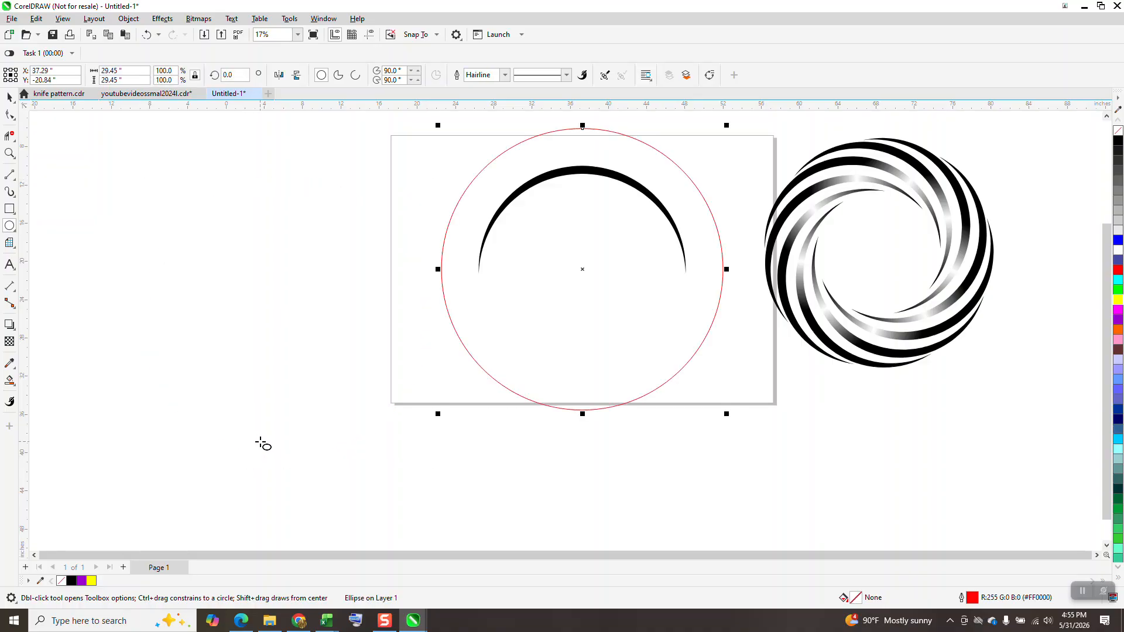
pyautogui.scroll(-1, 147, 319)
pyautogui.click(12, 100)
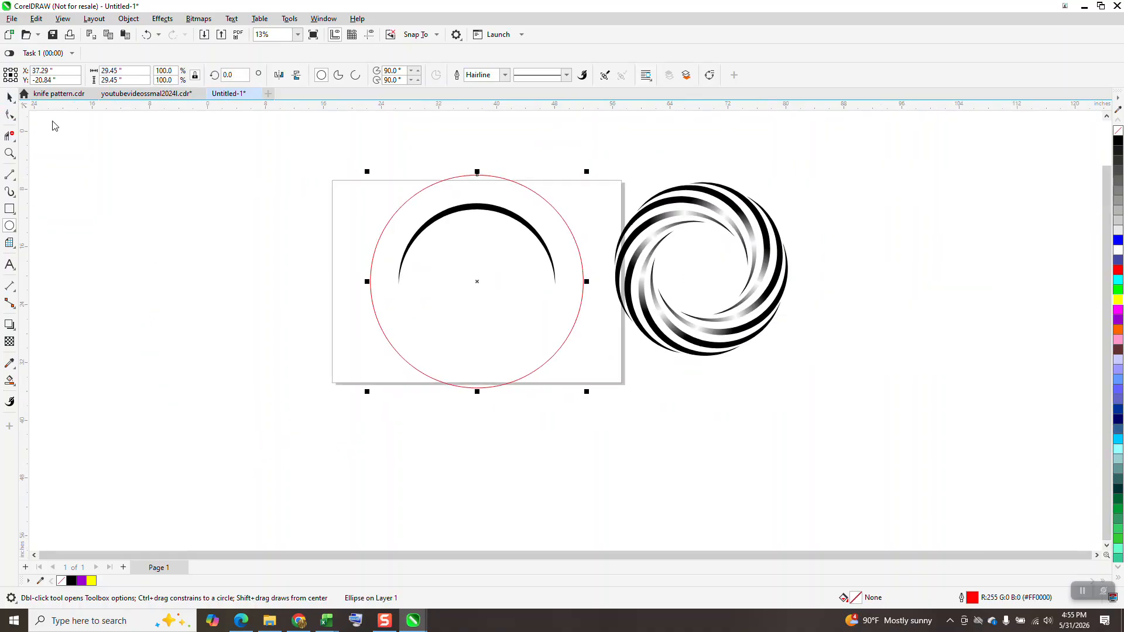
pyautogui.click(53, 123)
# Align the crescent to the left edge of the large guide circle
pyautogui.click(508, 217)
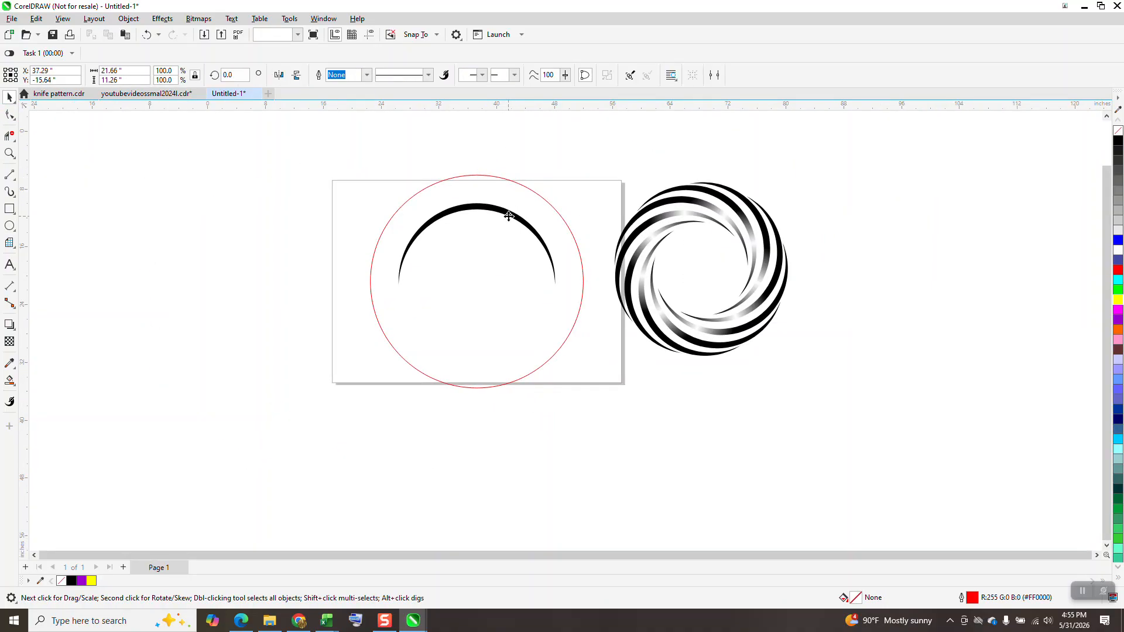
pyautogui.keyDown('shift'); pyautogui.click(388, 223); pyautogui.keyUp('shift')
pyautogui.press('l')
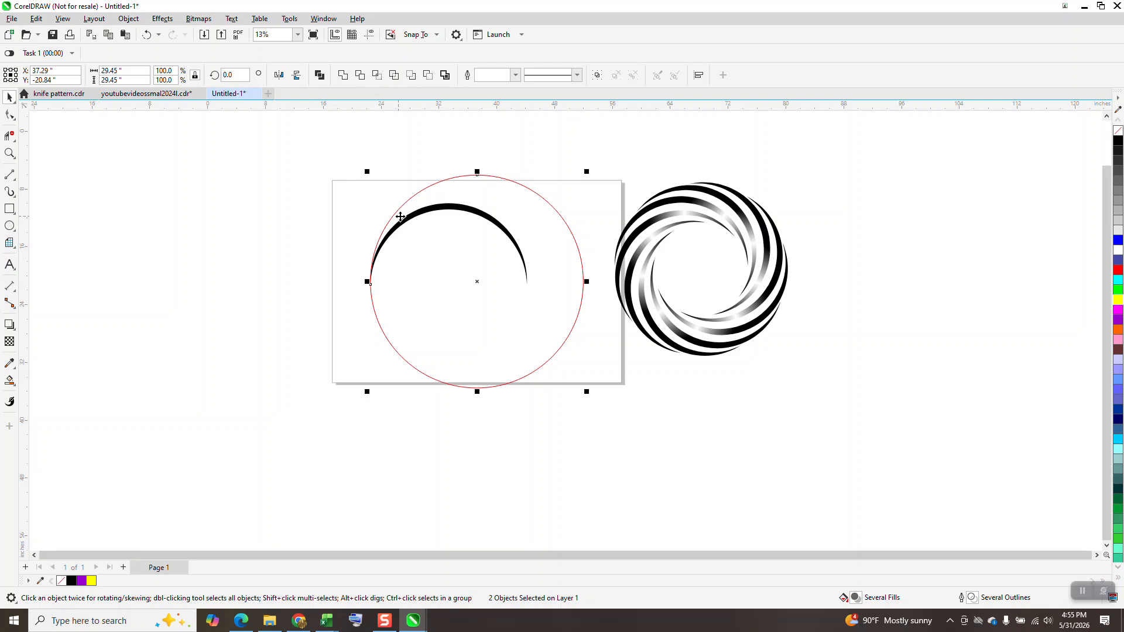
# Delete the large guide circle
pyautogui.click(595, 224)
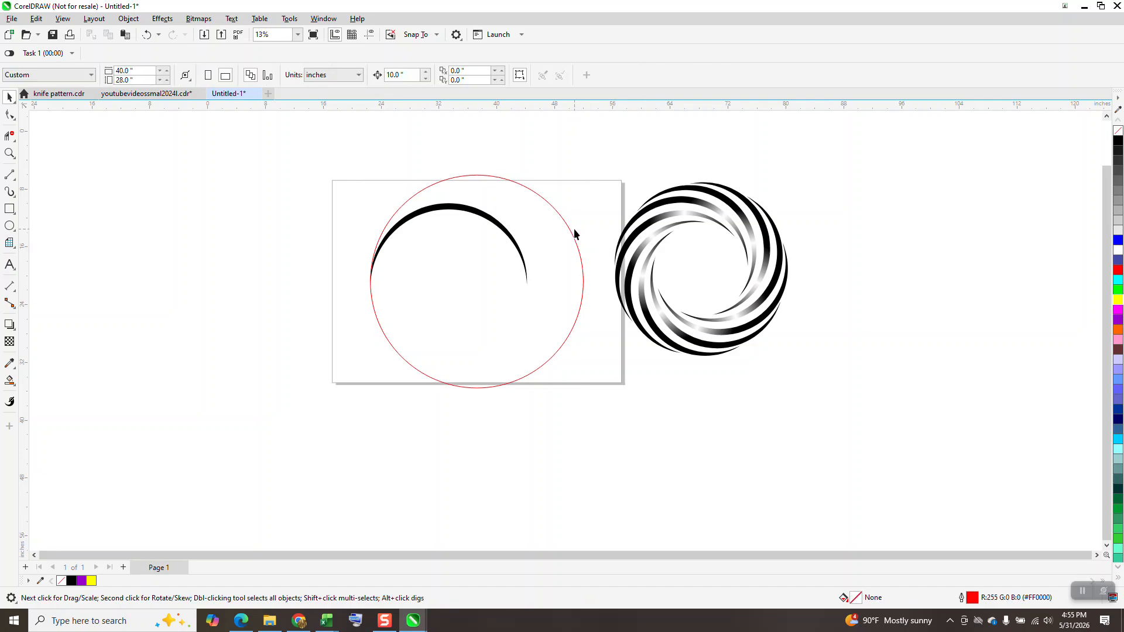
pyautogui.click(575, 241)
pyautogui.press('Delete')
# Set the crescent's centre of rotation at the page centre, where the large circle was centred
pyautogui.click(490, 222)
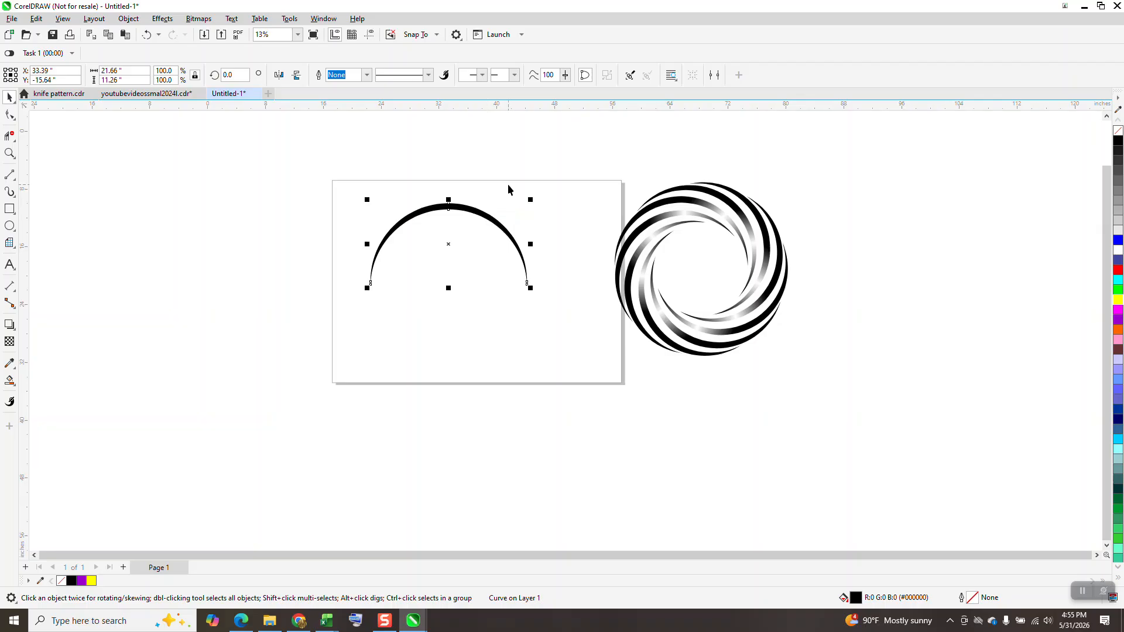
pyautogui.click(452, 250)
pyautogui.click(457, 215)
pyautogui.press('F10')
pyautogui.click(9, 97)
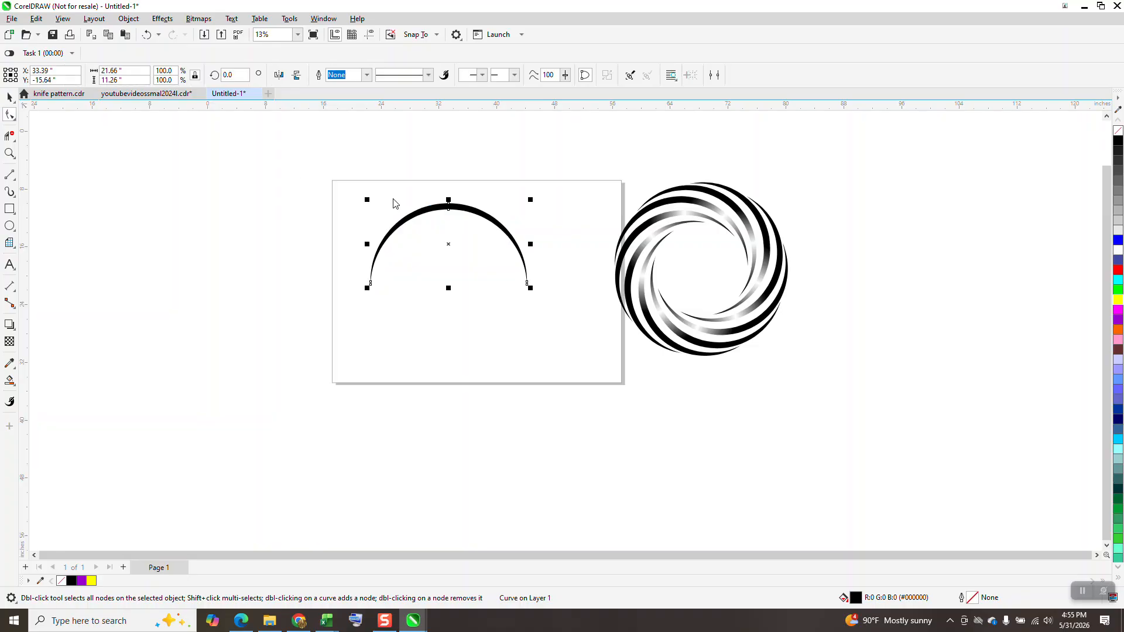
pyautogui.click(449, 241)
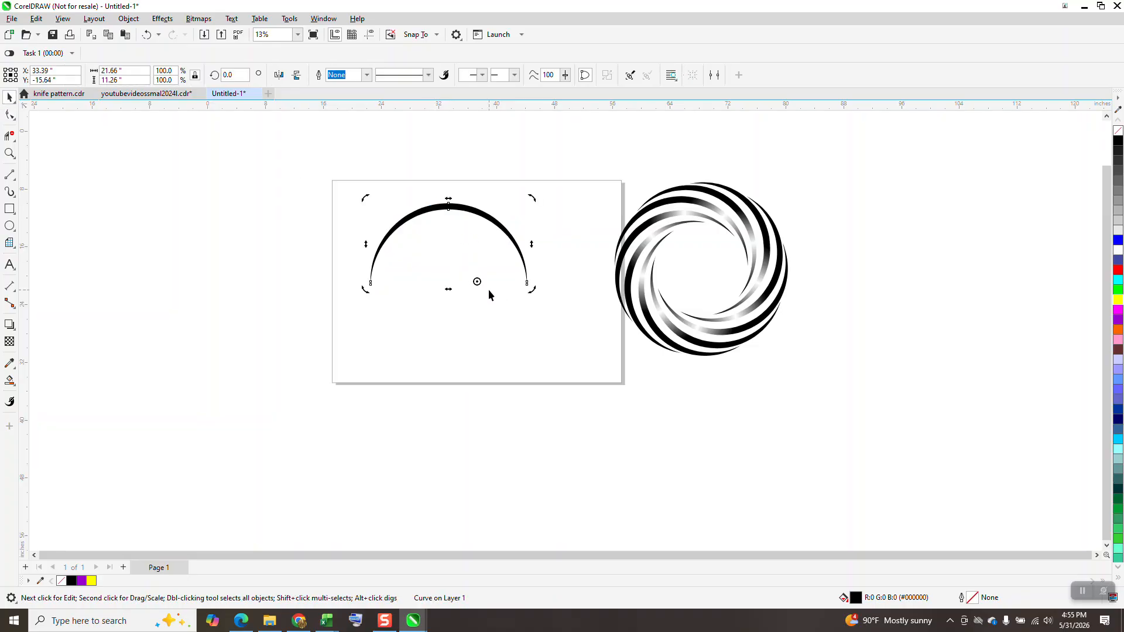
# Bring up the Transform docker with the Rotate settings for the crescent
pyautogui.click(321, 21)
pyautogui.click(324, 18)
pyautogui.click(323, 19)
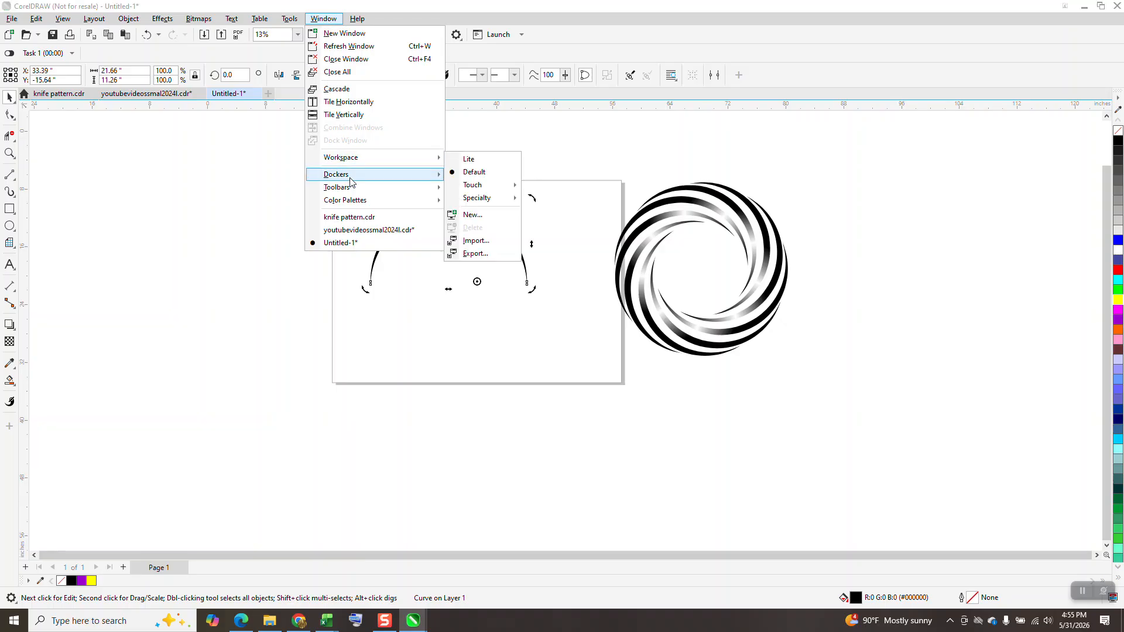
pyautogui.moveTo(351, 176)
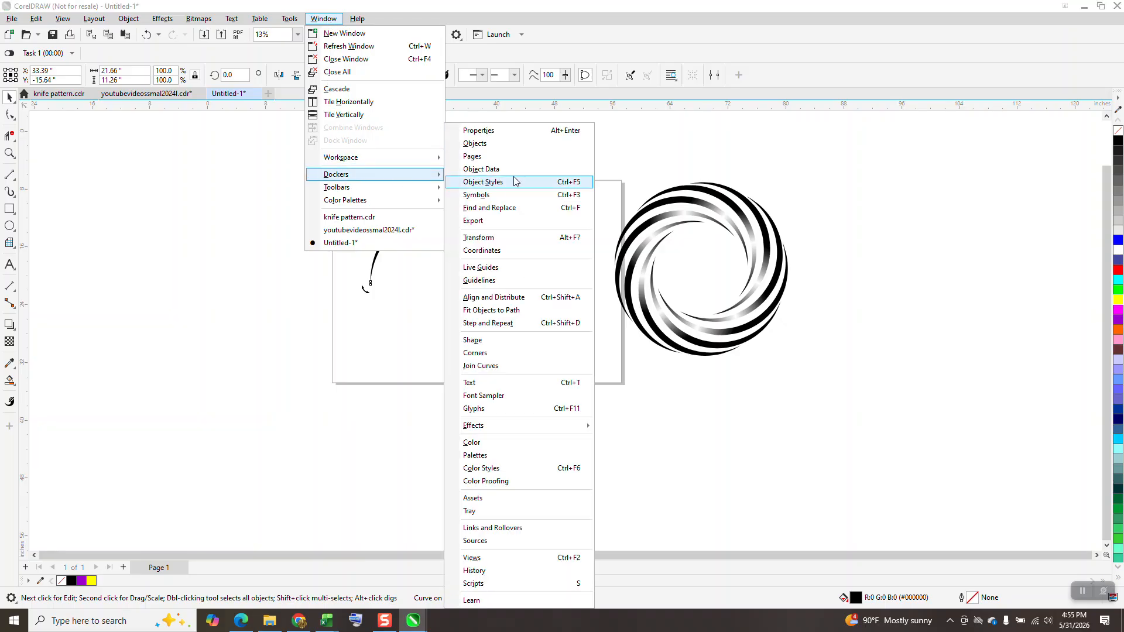
pyautogui.click(491, 239)
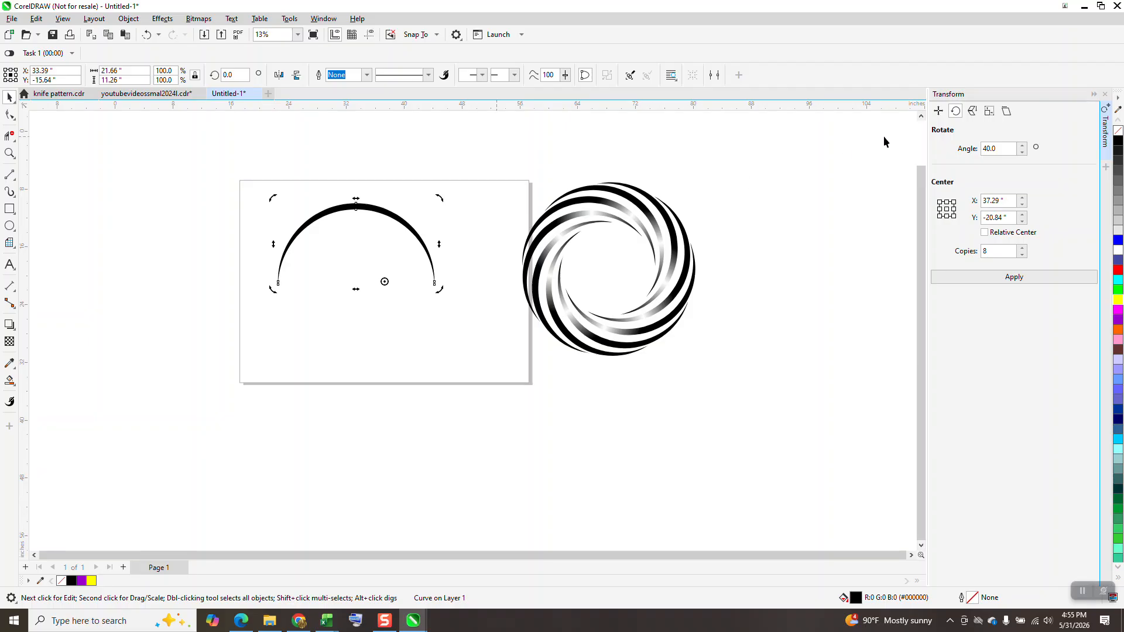
# Try rotating the solid black crescent by 40° with 8 copies about the page centre, and undo the rotation
pyautogui.click(986, 250)
pyautogui.click(1031, 282)
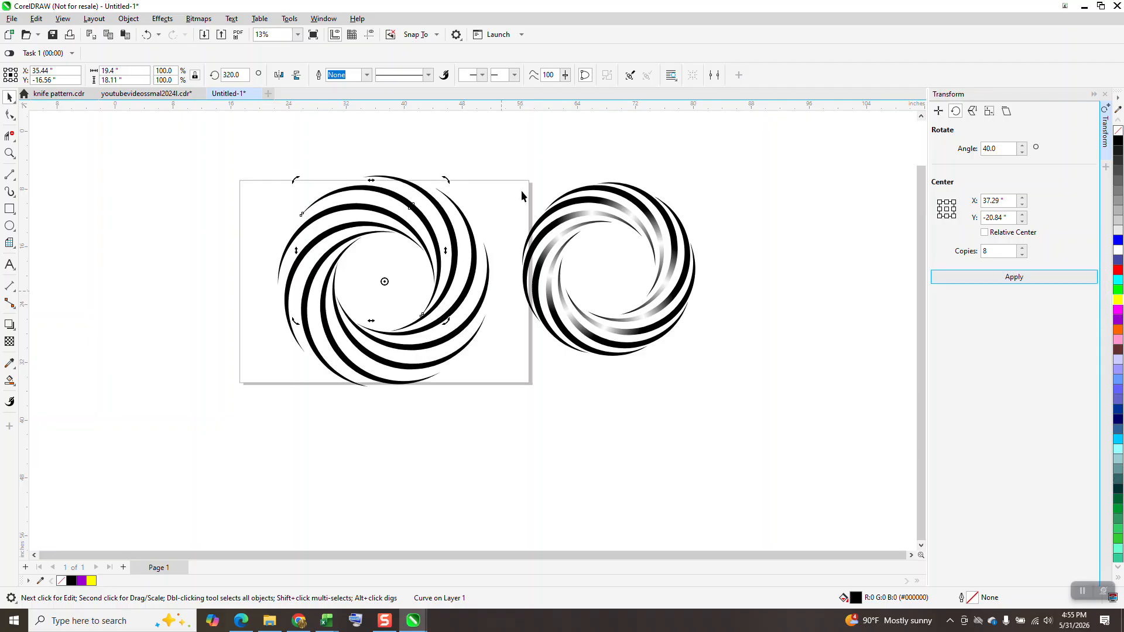
pyautogui.click(144, 34)
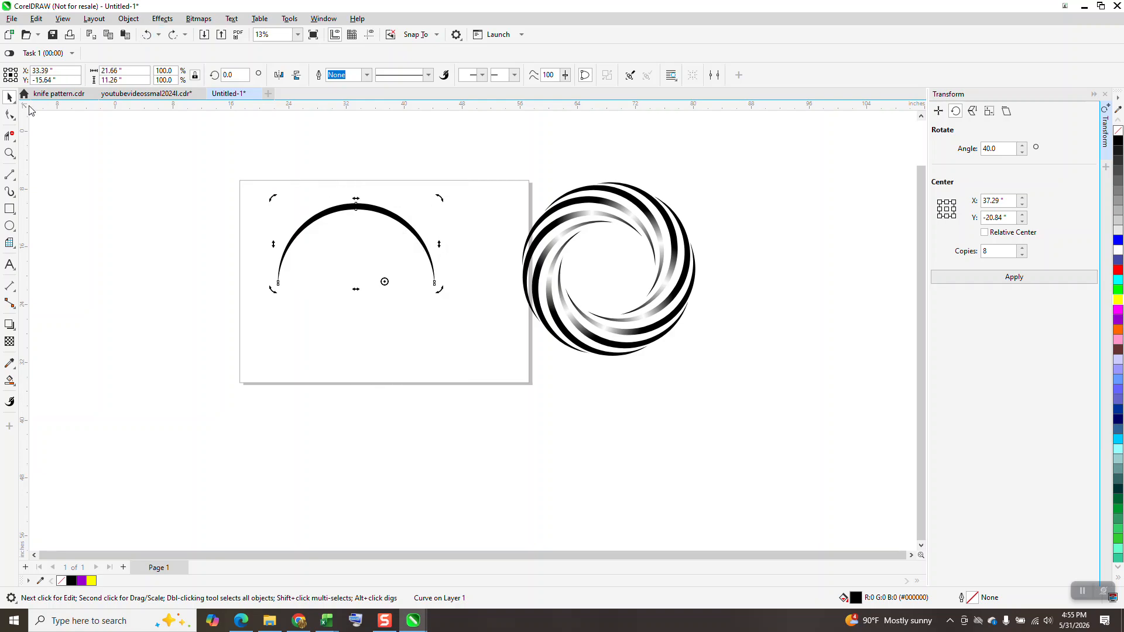
# Apply a linear black-to-white fountain fill across the crescent from its left end to its right end
pyautogui.click(12, 154)
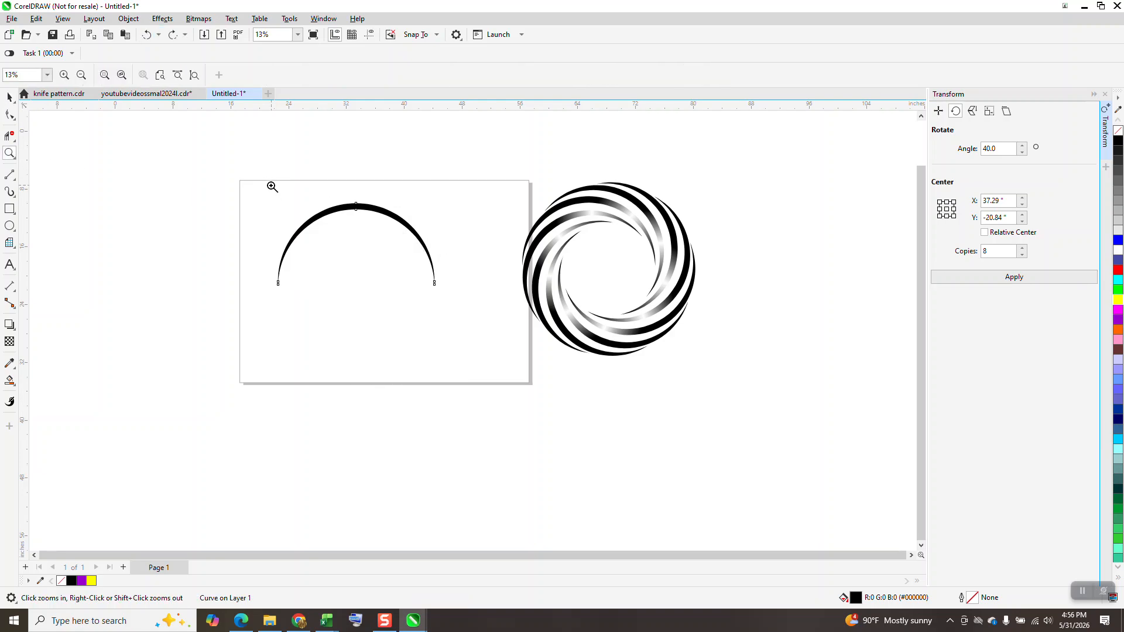
pyautogui.moveTo(273, 185); pyautogui.dragTo(540, 373)
pyautogui.scroll(-1, 536, 341)
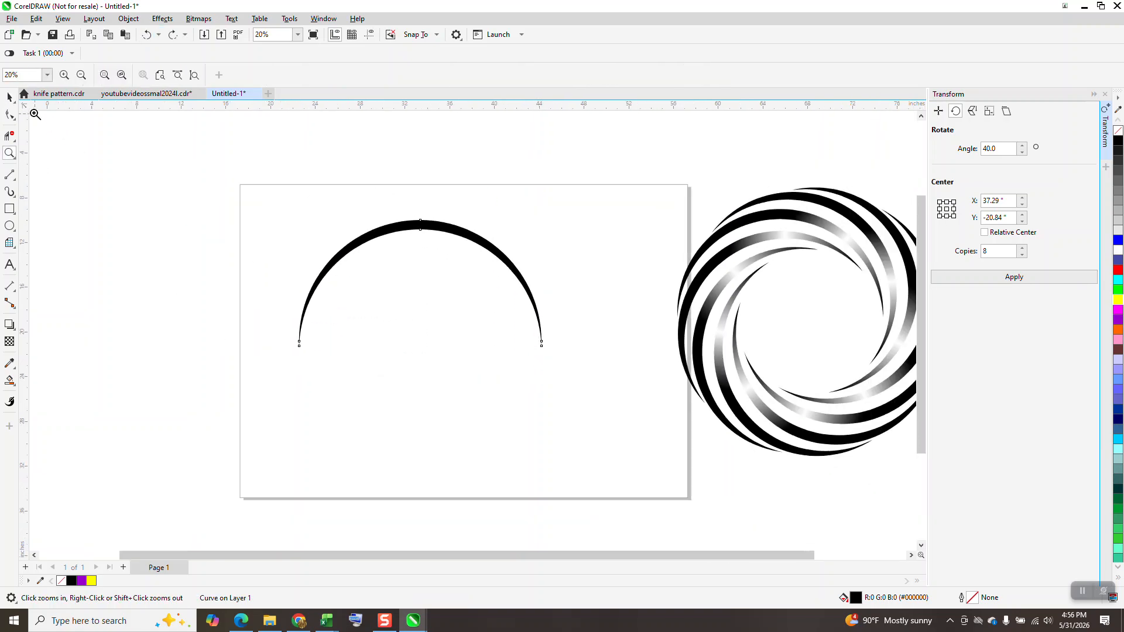
pyautogui.click(10, 97)
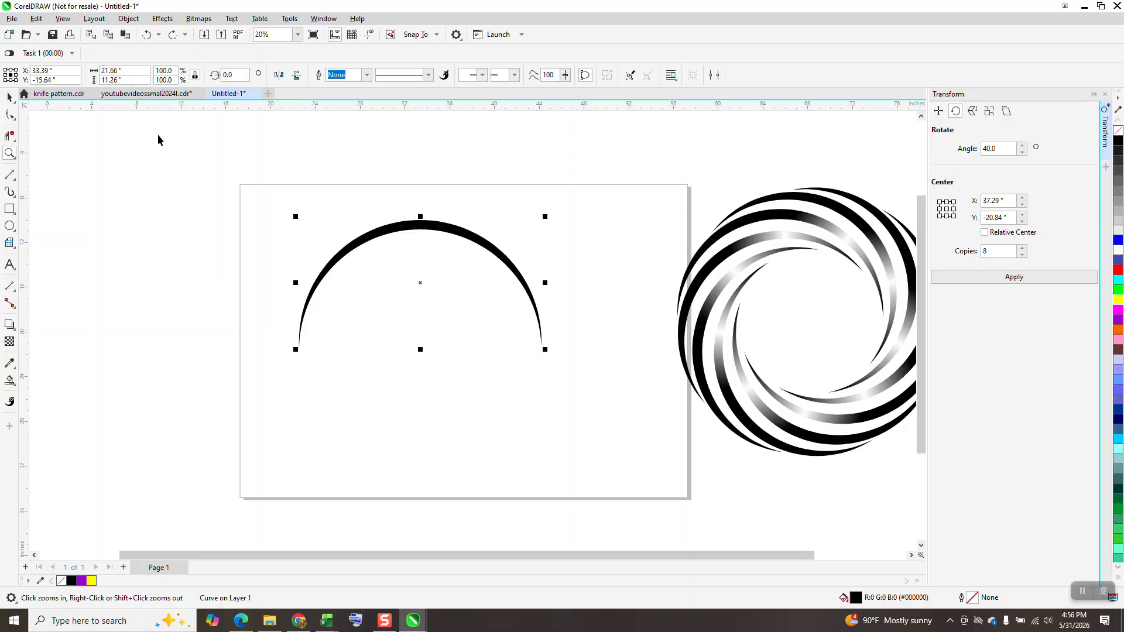
pyautogui.click(13, 385)
pyautogui.click(50, 382)
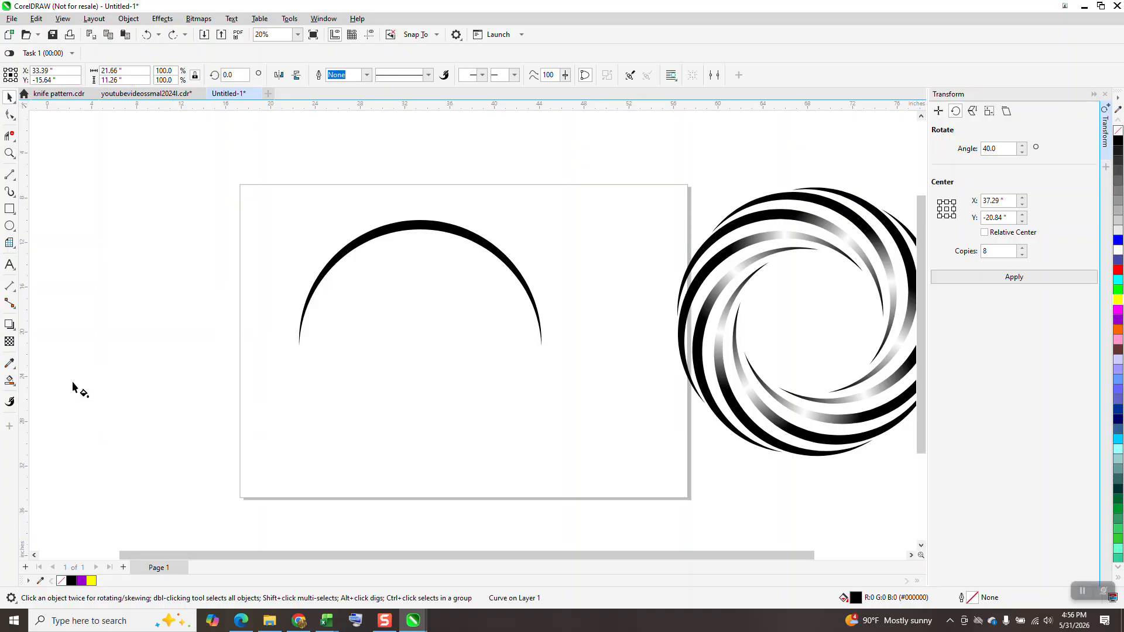
pyautogui.moveTo(304, 304); pyautogui.dragTo(531, 299)
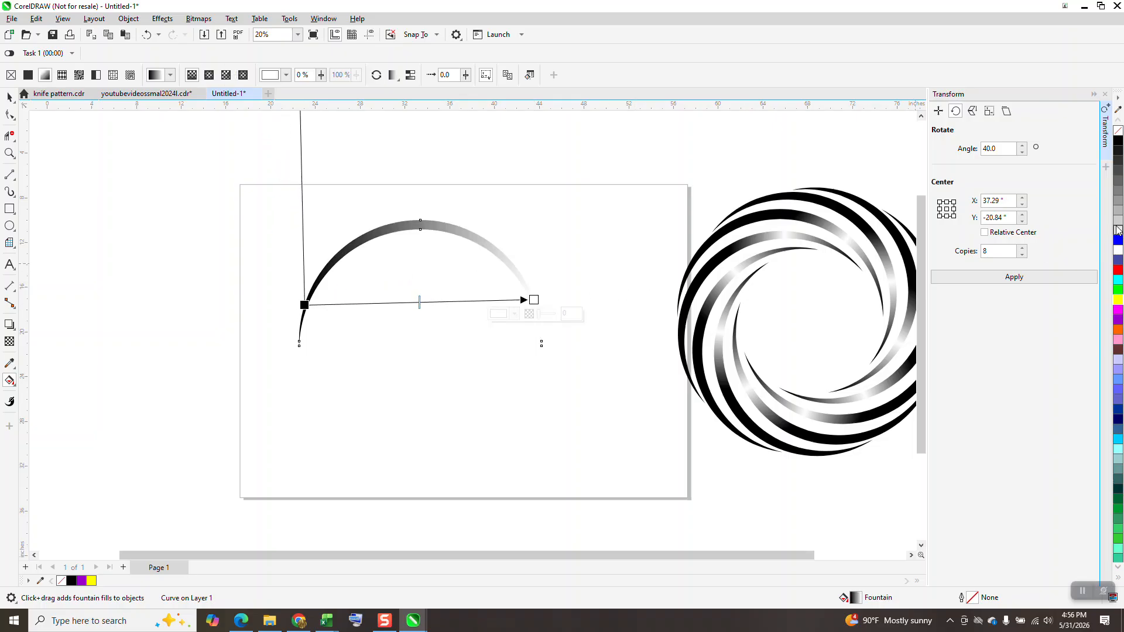
# Make the right end of the crescent's fountain fill black, add white stops near both ends and a black stop at 23%
pyautogui.moveTo(1119, 146); pyautogui.dragTo(534, 301)
pyautogui.moveTo(1118, 251); pyautogui.dragTo(486, 301)
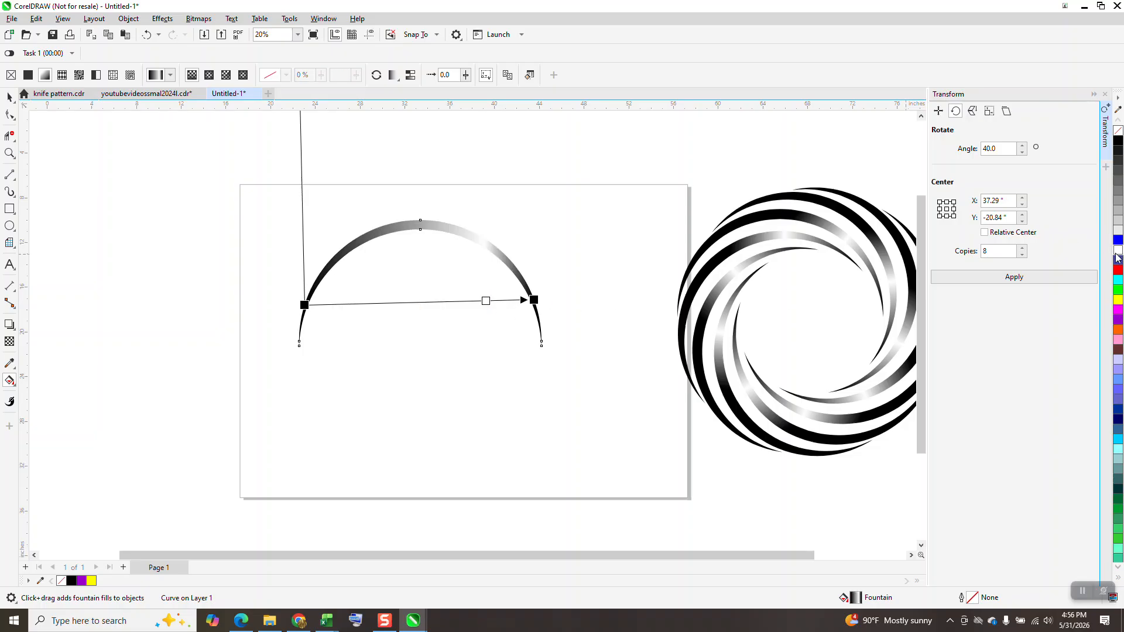
pyautogui.doubleClick(331, 306)
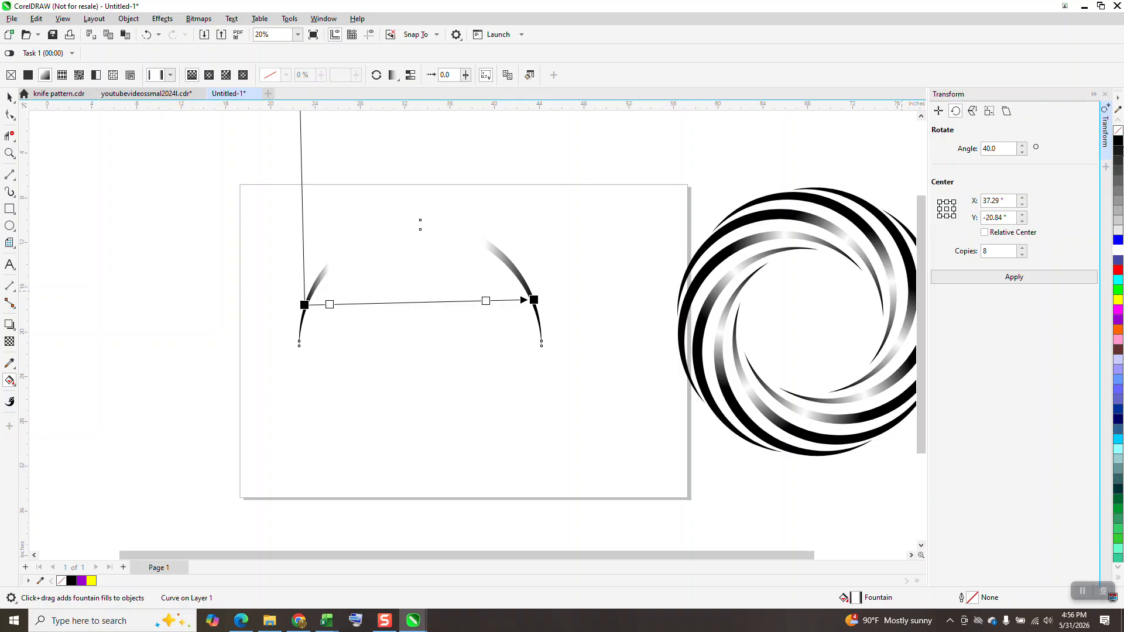
pyautogui.moveTo(1117, 143); pyautogui.dragTo(350, 303)
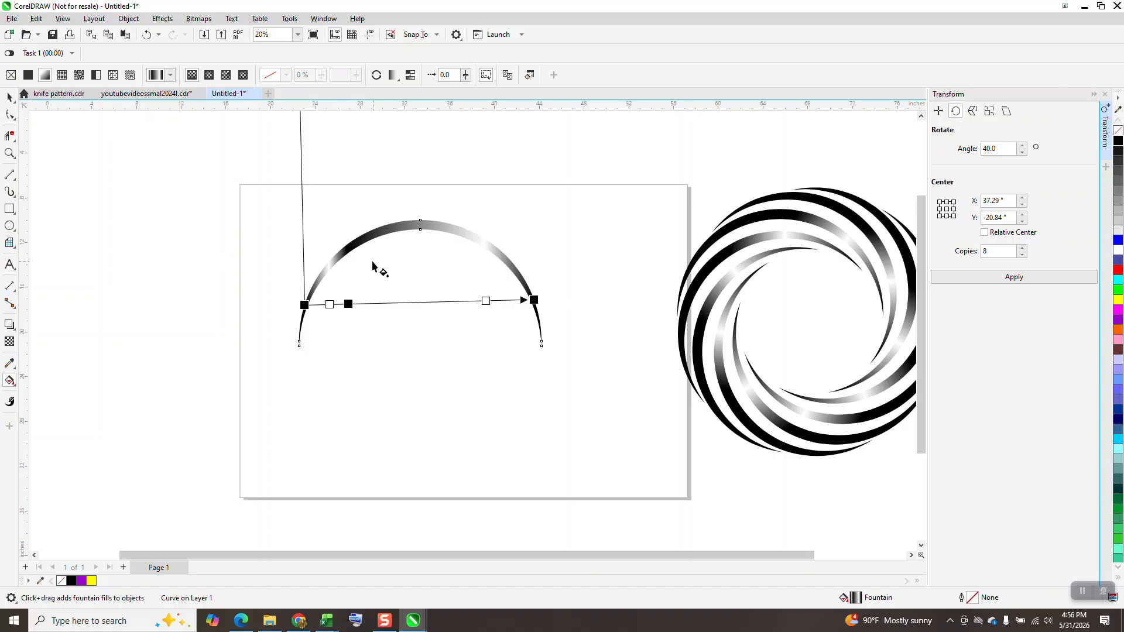
pyautogui.moveTo(352, 307); pyautogui.dragTo(360, 307)
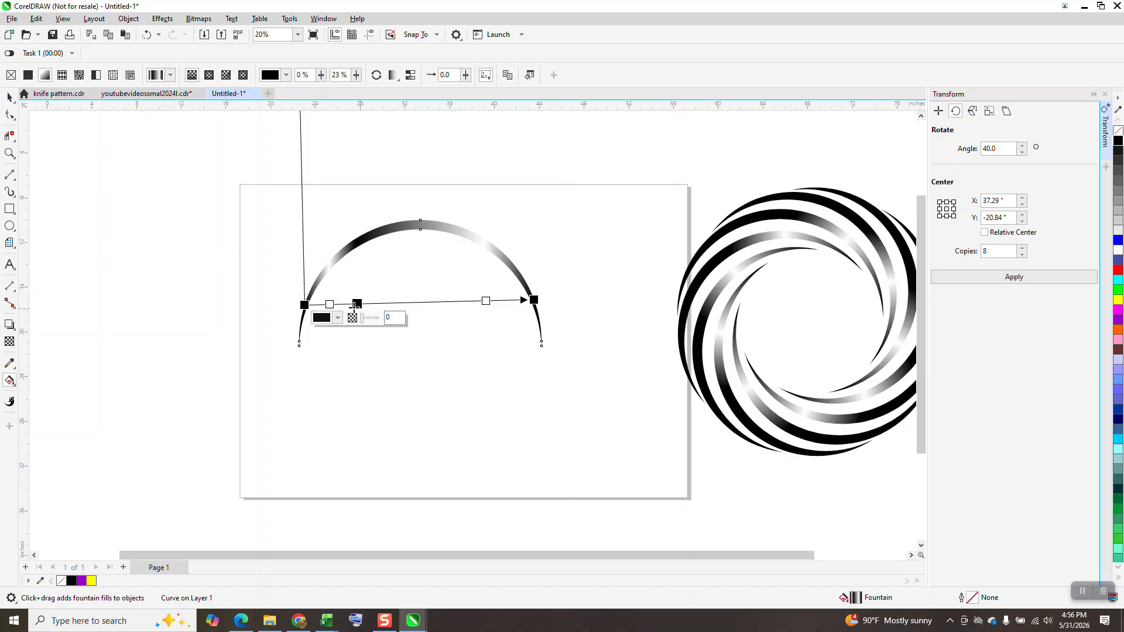
pyautogui.click(8, 99)
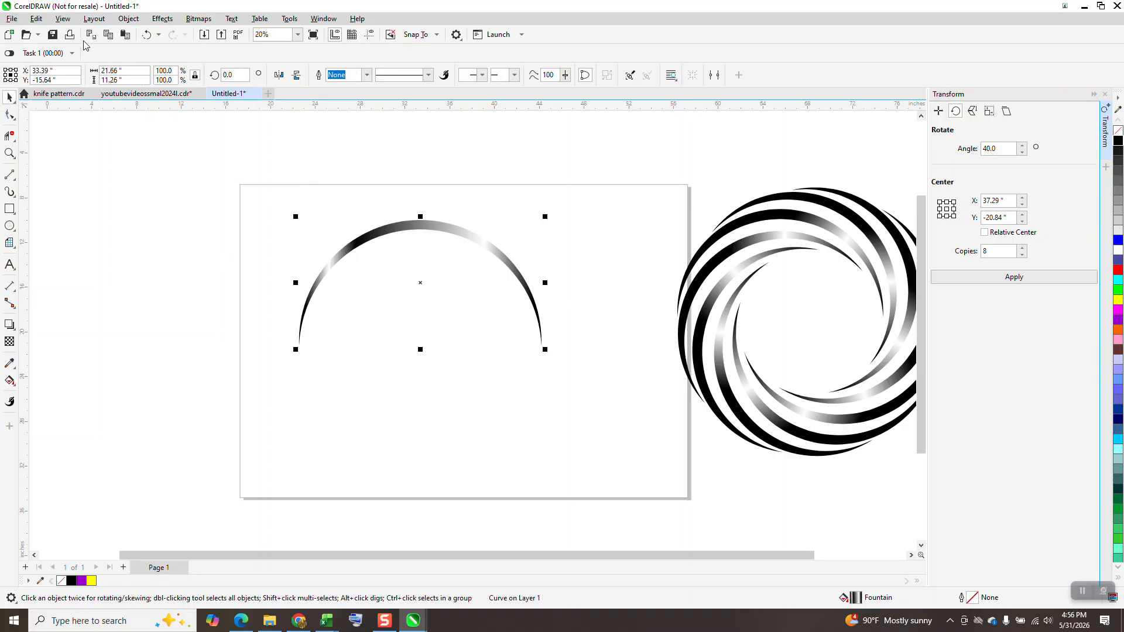
# Clone the gradient crescent and move the original control crescent 30 inches to the left, leaving the clone at the original position
pyautogui.click(38, 22)
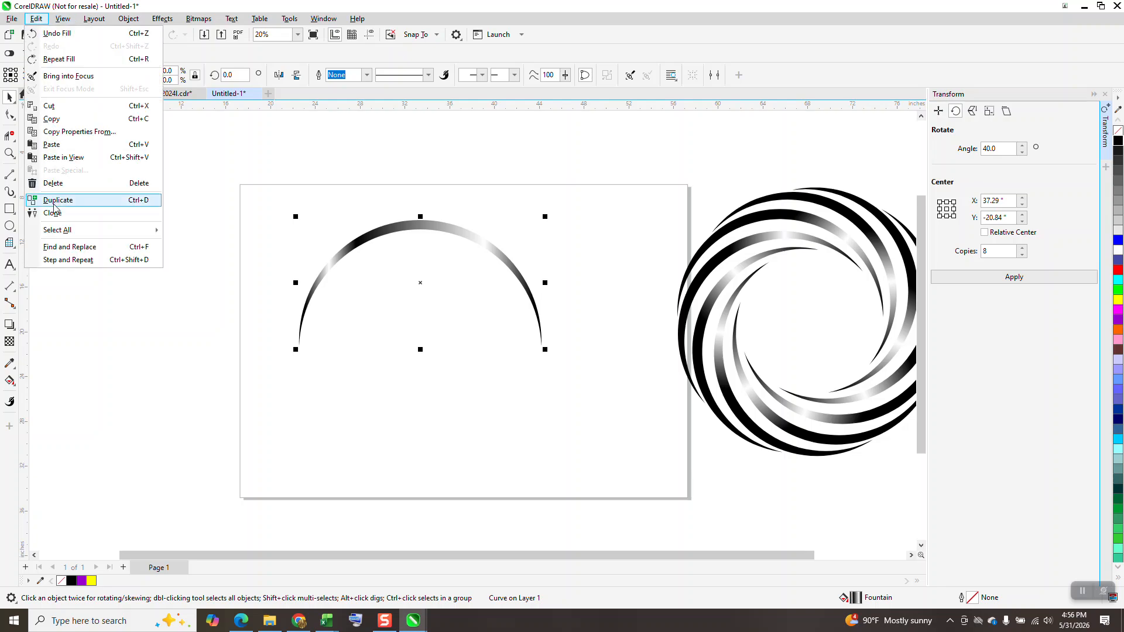
pyautogui.click(41, 214)
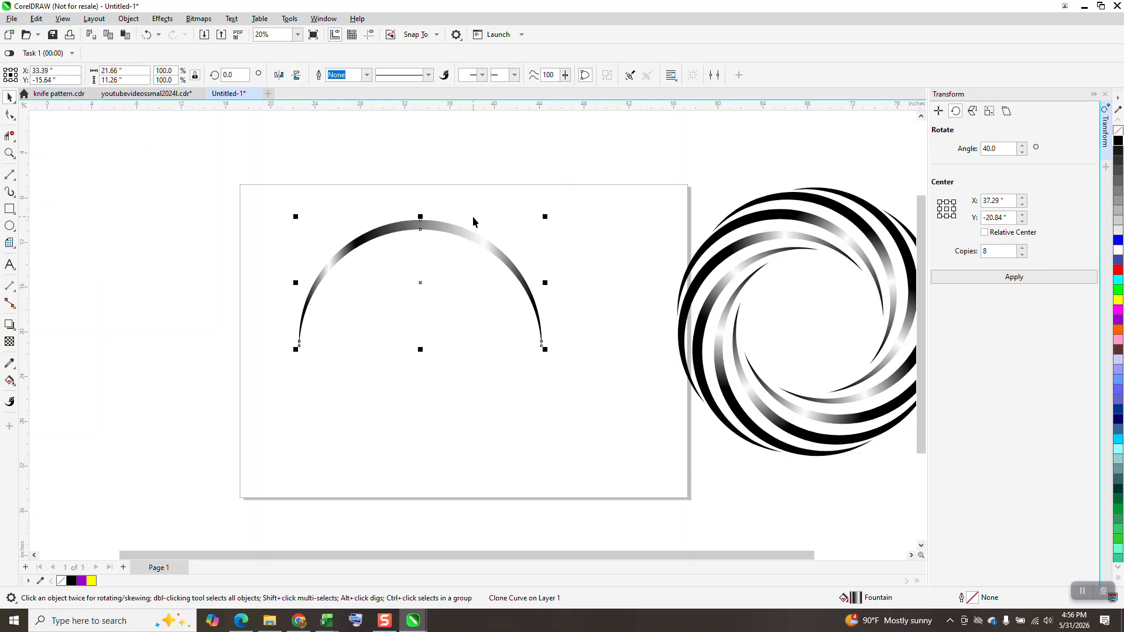
pyautogui.press('Up')
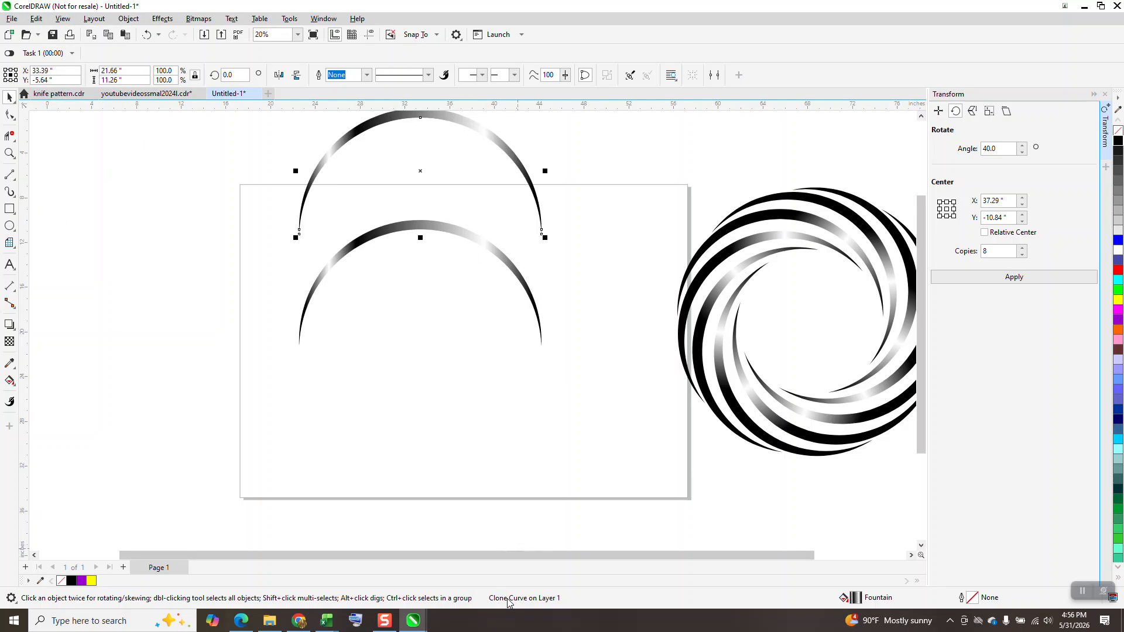
pyautogui.click(465, 236)
pyautogui.press('Left')
pyautogui.press('Left')
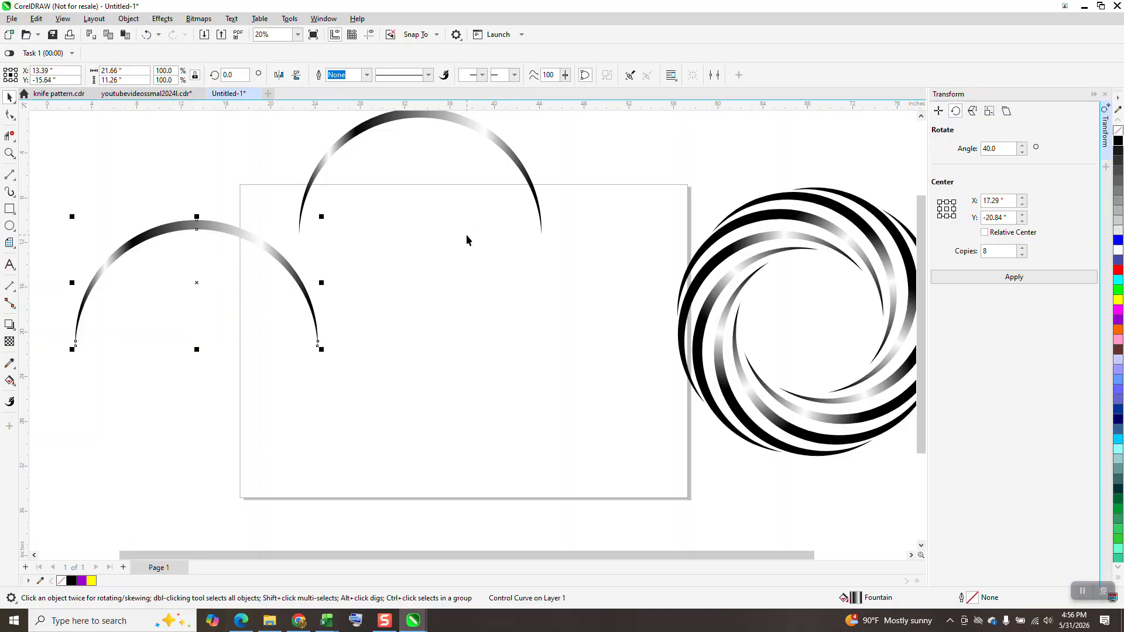
pyautogui.press('Left')
pyautogui.click(469, 129)
pyautogui.press('Down')
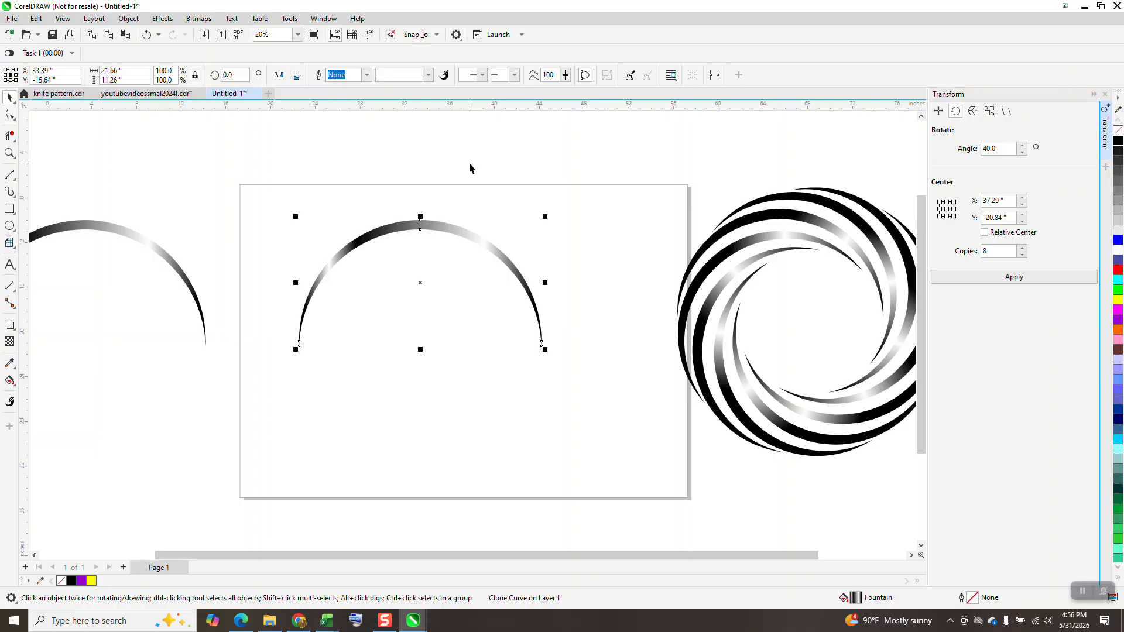
# Rotate the cloned crescent by 40° with 8 copies about its offset centre of rotation to form the swirl
pyautogui.click(421, 284)
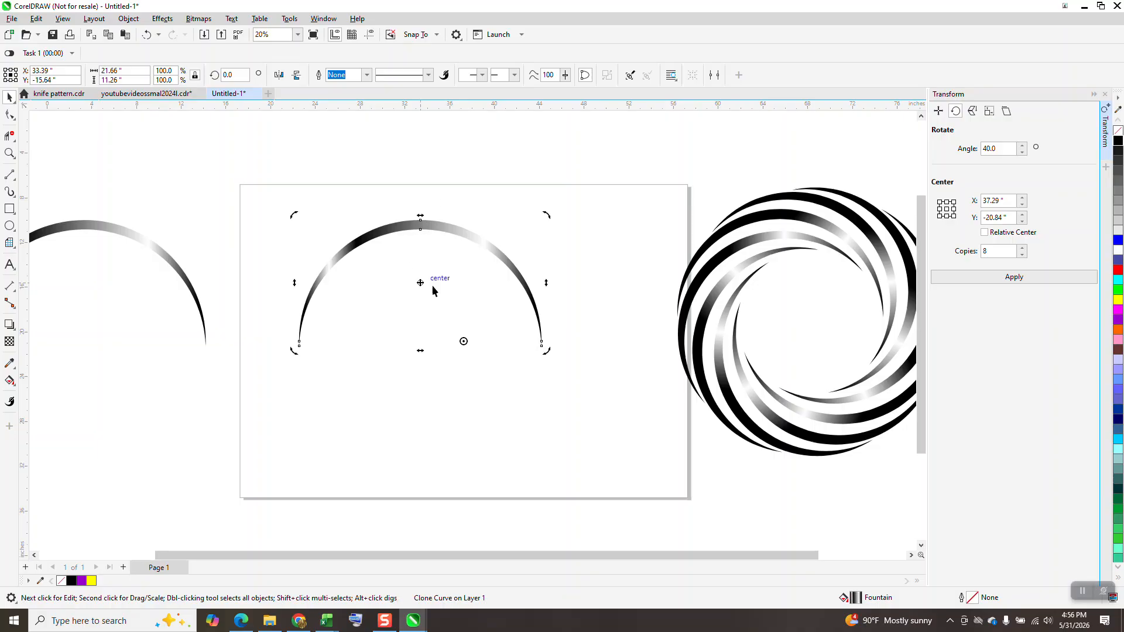
pyautogui.click(1018, 278)
pyautogui.scroll(-1, 864, 279)
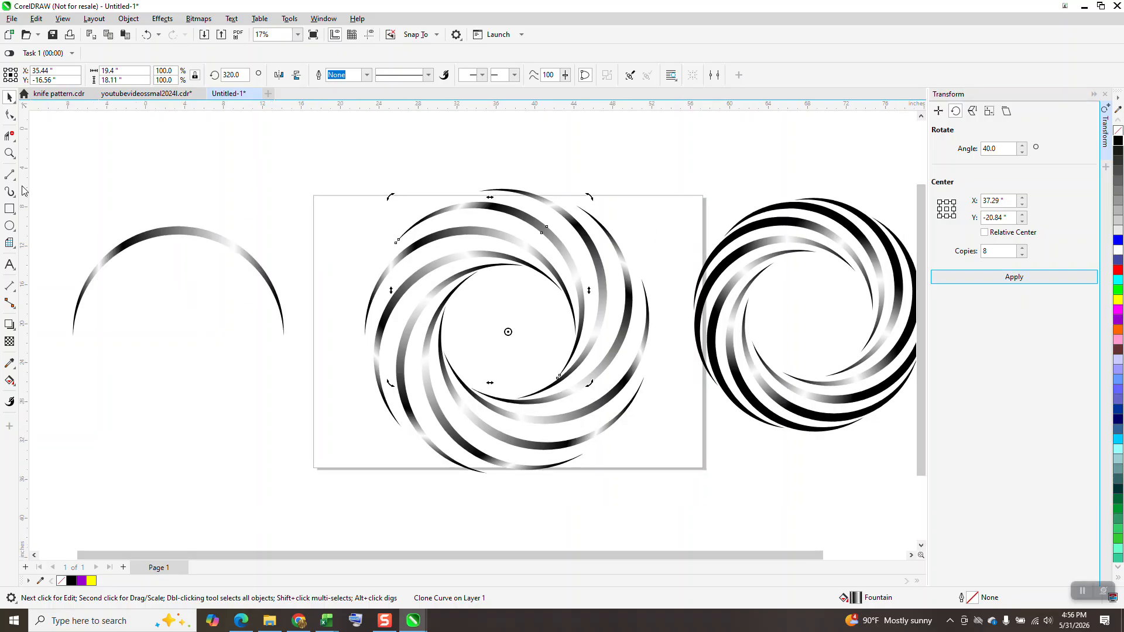
# Draw a square of about 34 inches around the swirl, fill it black and place it behind the crescents
pyautogui.click(8, 209)
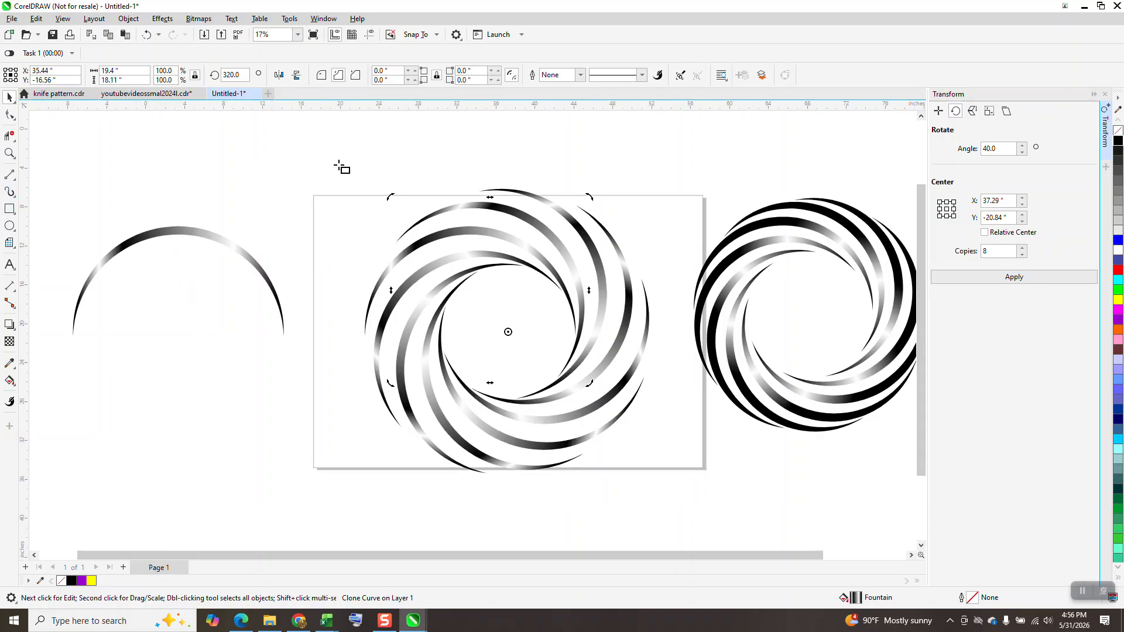
pyautogui.moveTo(341, 169); pyautogui.dragTo(674, 501)
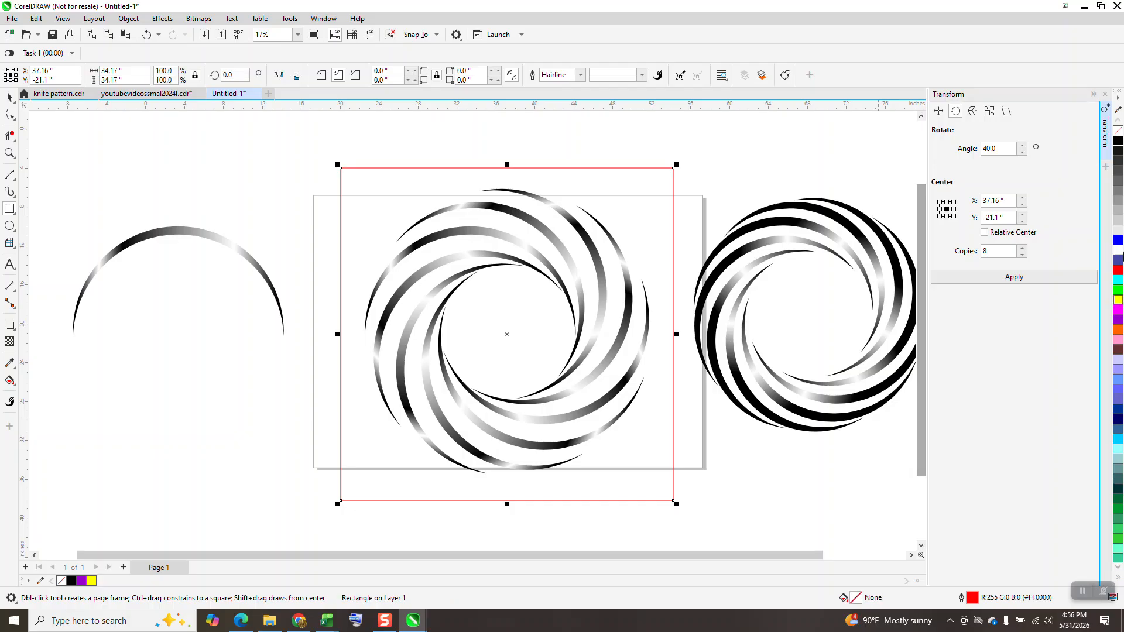
pyautogui.click(1119, 145)
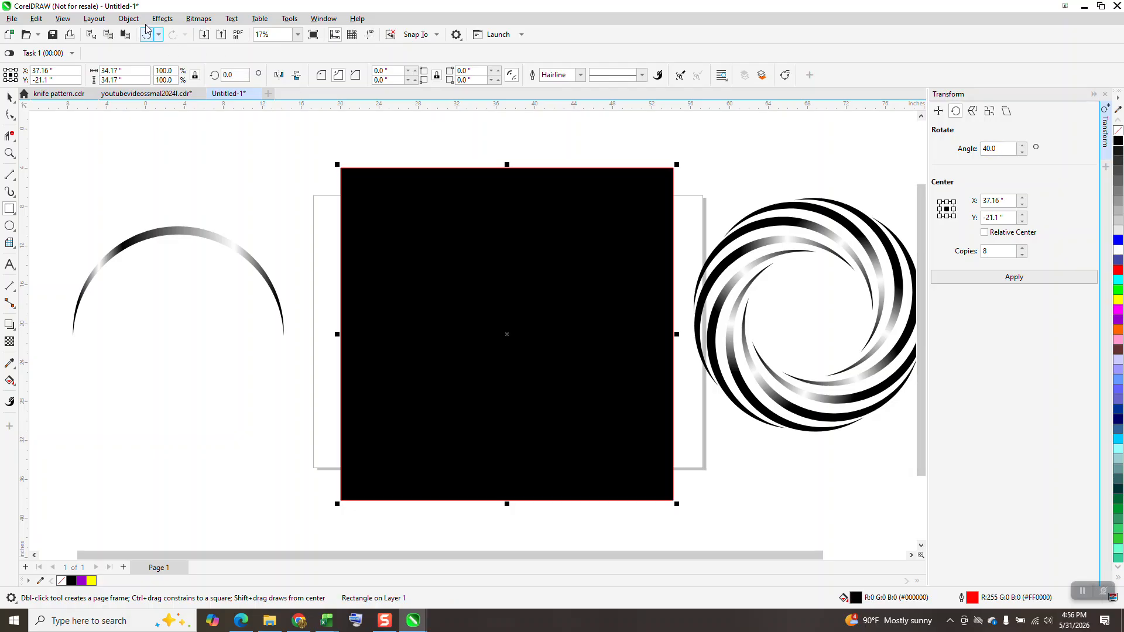
pyautogui.click(128, 19)
pyautogui.moveTo(144, 206)
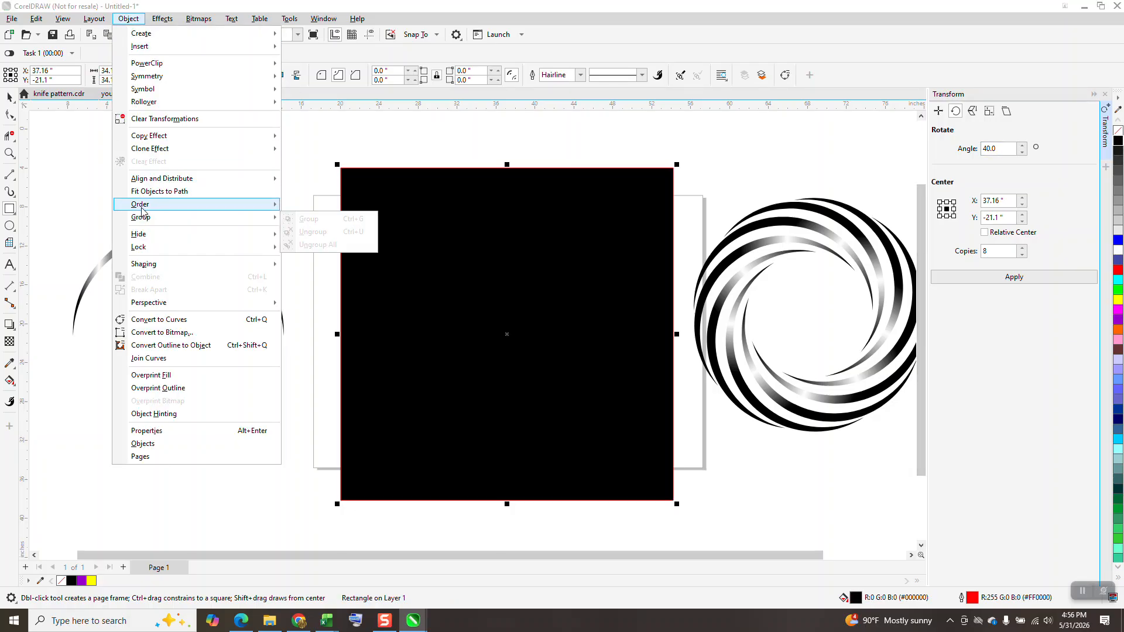
pyautogui.click(326, 219)
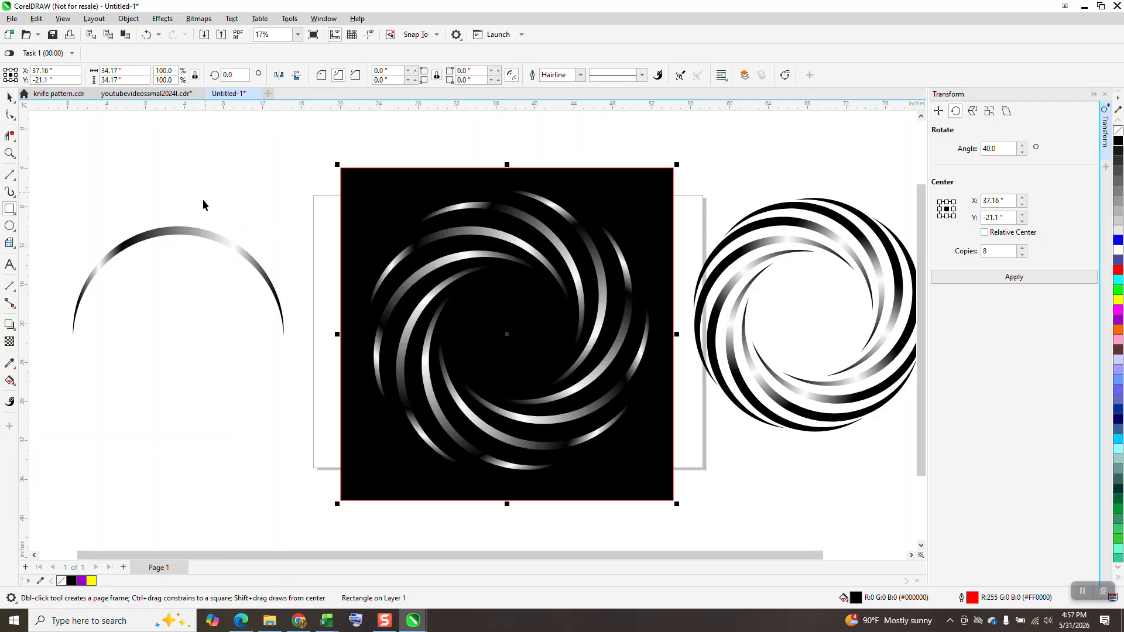
# Move the control crescent slightly closer to the swirl and frame both in the view
pyautogui.press('space')
pyautogui.moveTo(197, 235); pyautogui.dragTo(239, 251)
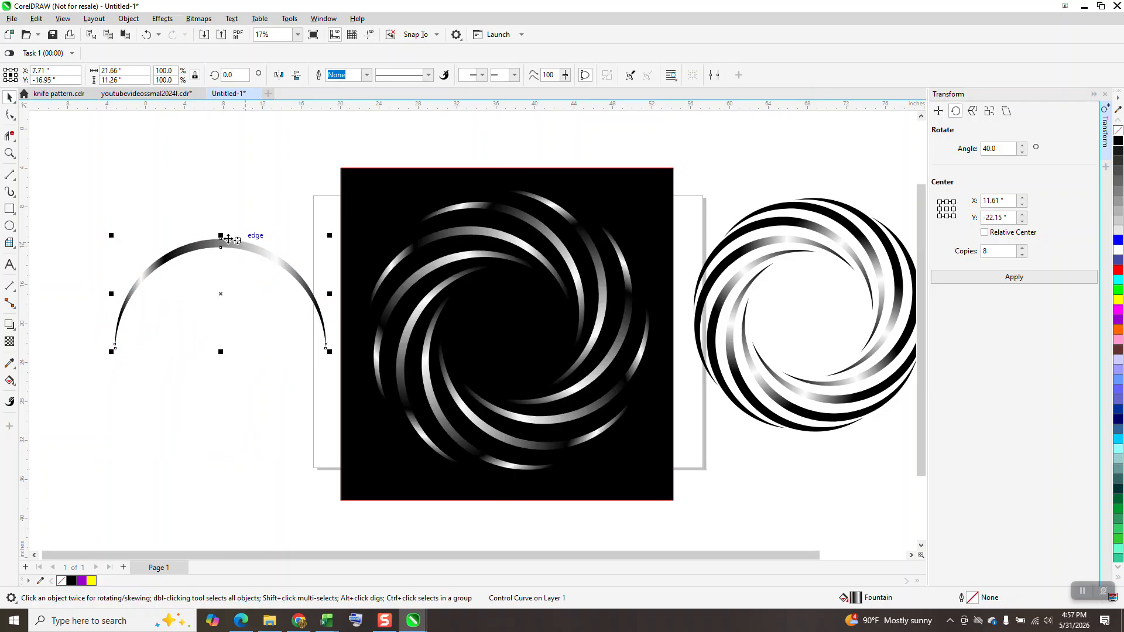
pyautogui.click(9, 154)
pyautogui.moveTo(105, 184); pyautogui.dragTo(758, 523)
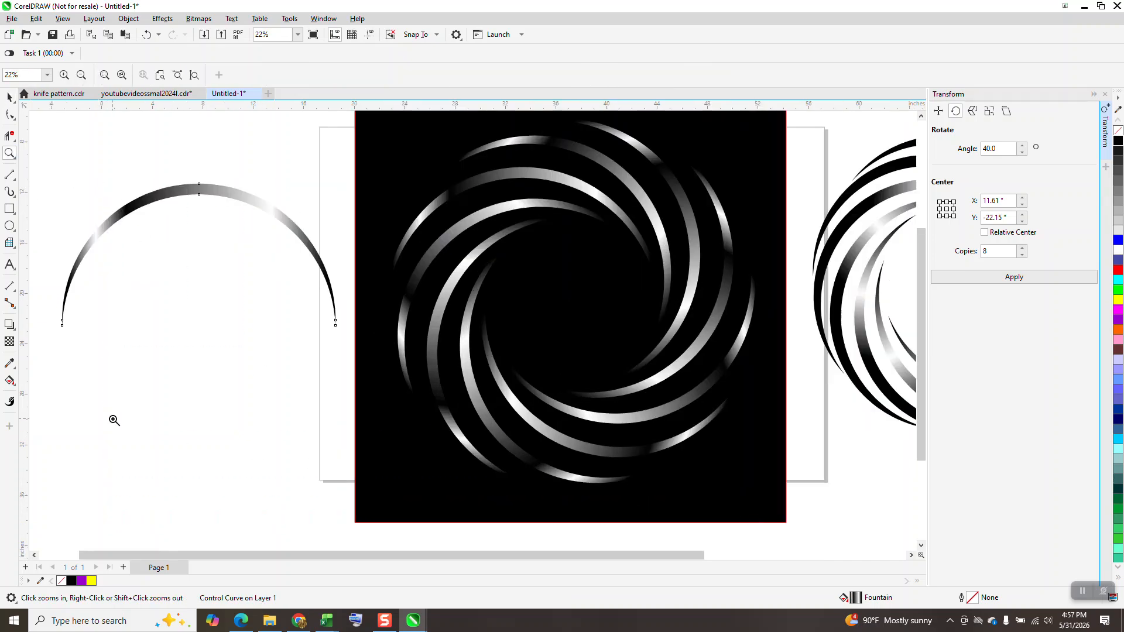
# Shift the inner black stop of the control crescent's fountain fill to 42%
pyautogui.click(9, 97)
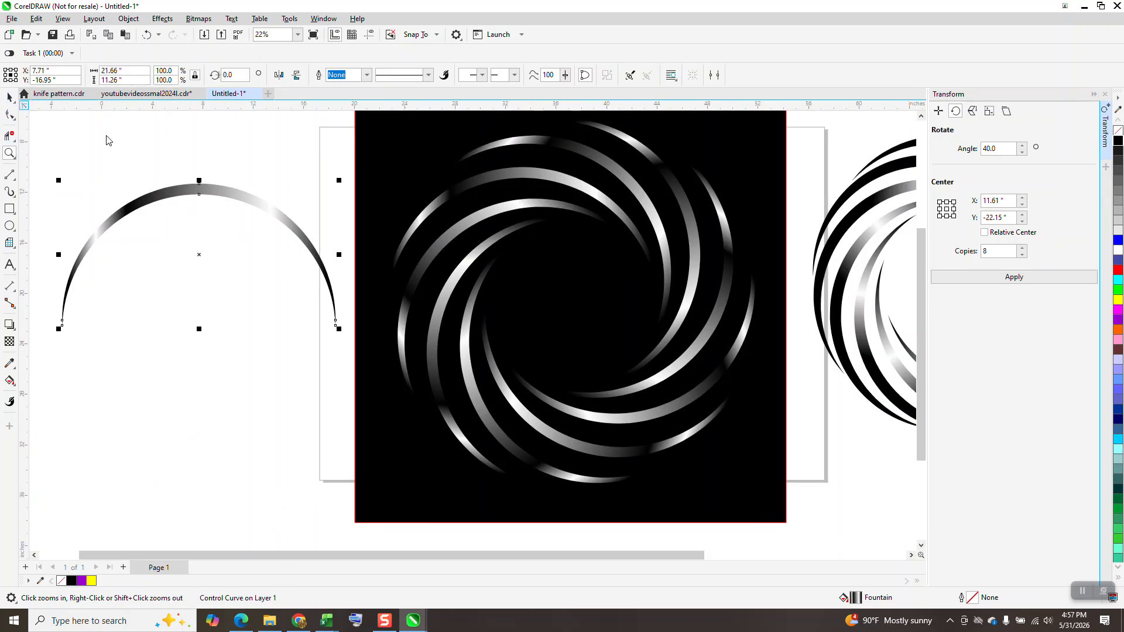
pyautogui.click(15, 390)
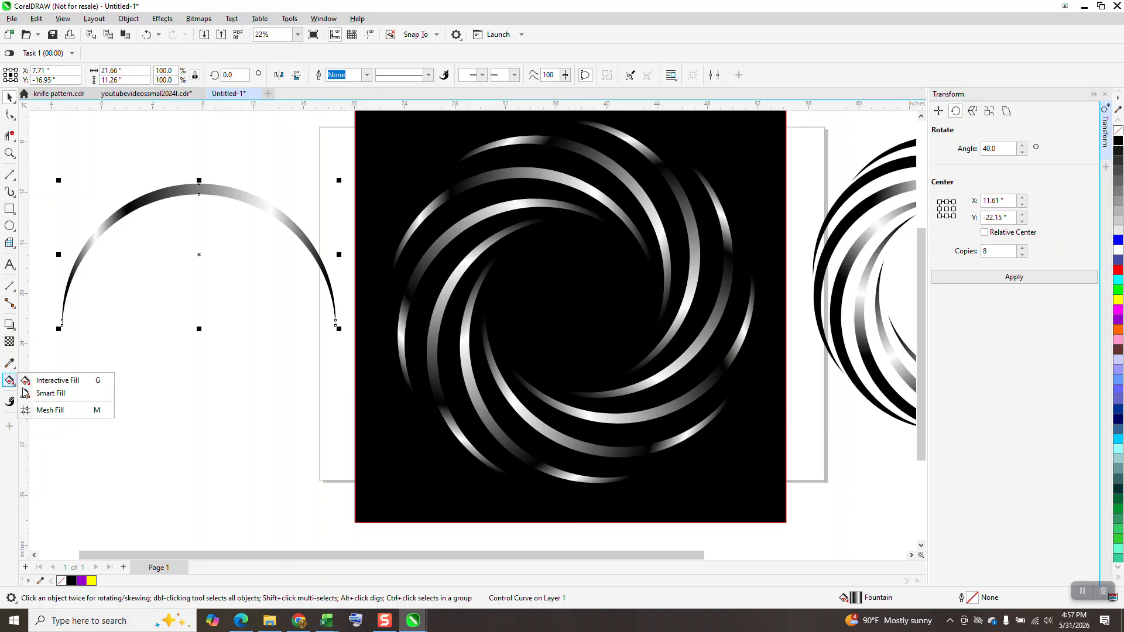
pyautogui.click(42, 381)
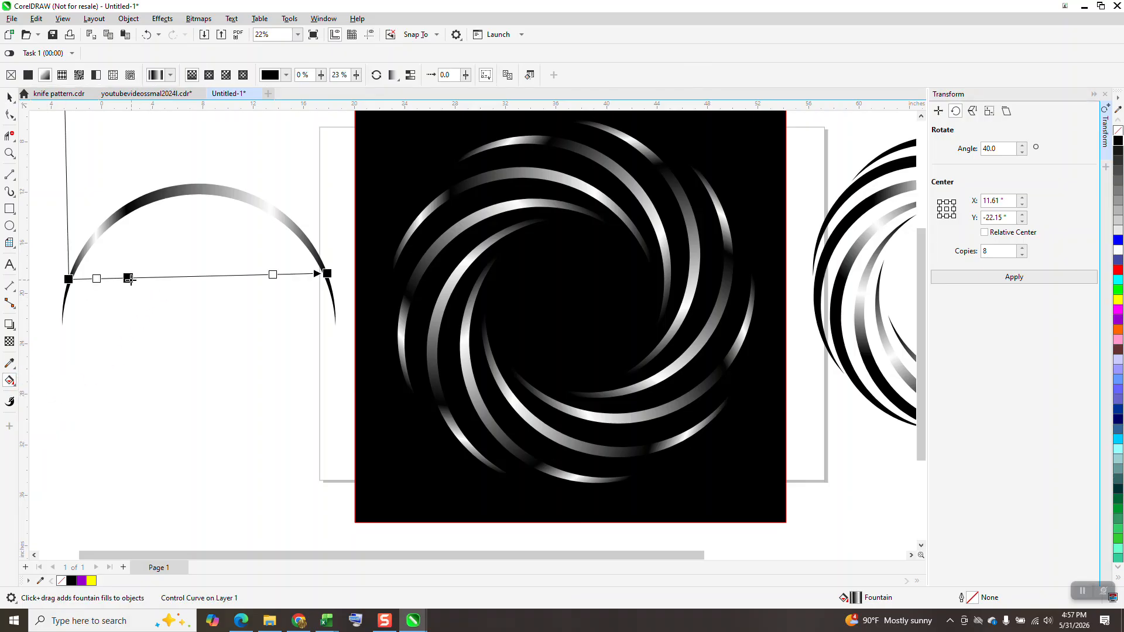
pyautogui.moveTo(130, 279); pyautogui.dragTo(177, 276)
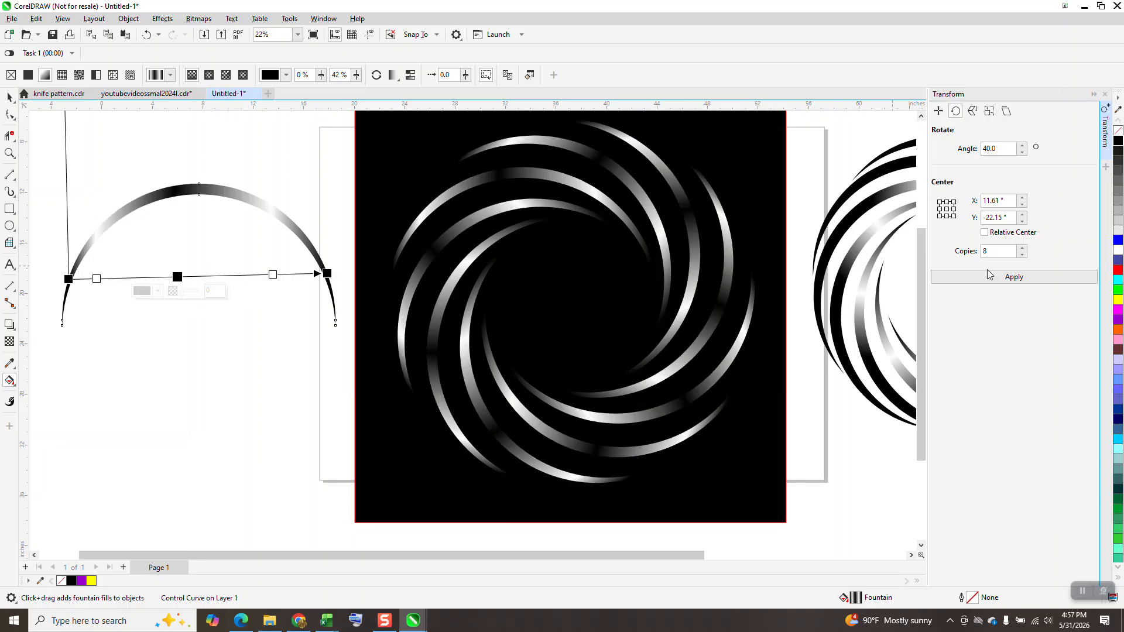
# Add white stops on both sides of the middle black stop, black stops beyond them, and set the middle black stop to 46%
pyautogui.moveTo(1119, 252); pyautogui.dragTo(224, 276)
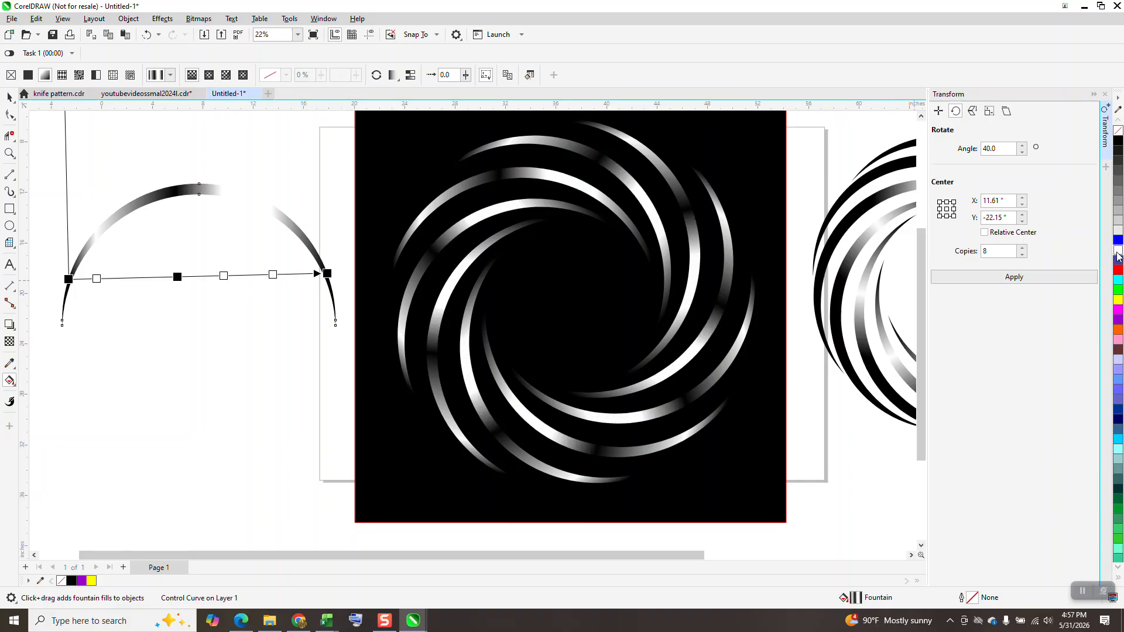
pyautogui.moveTo(1118, 256); pyautogui.dragTo(148, 277)
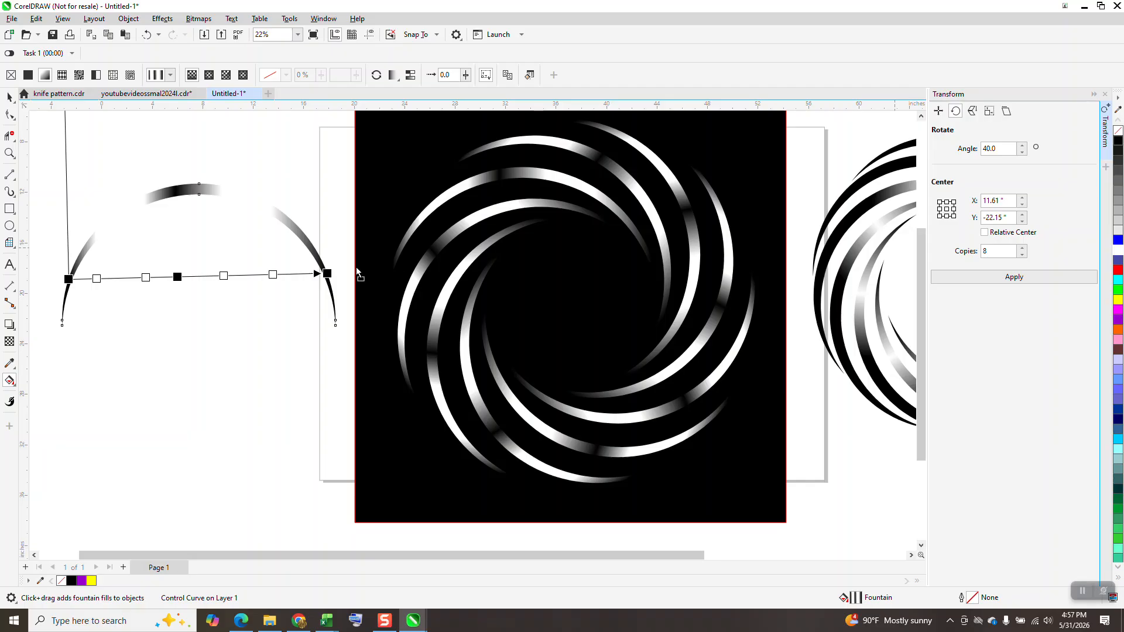
pyautogui.moveTo(359, 274); pyautogui.dragTo(252, 276)
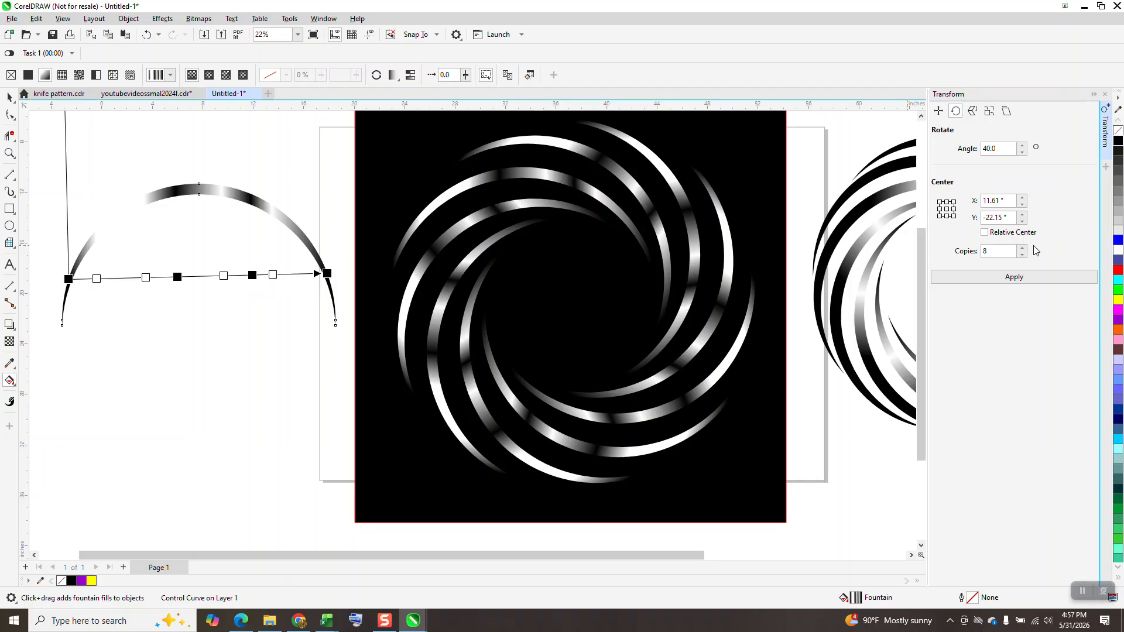
pyautogui.moveTo(996, 175); pyautogui.dragTo(125, 278)
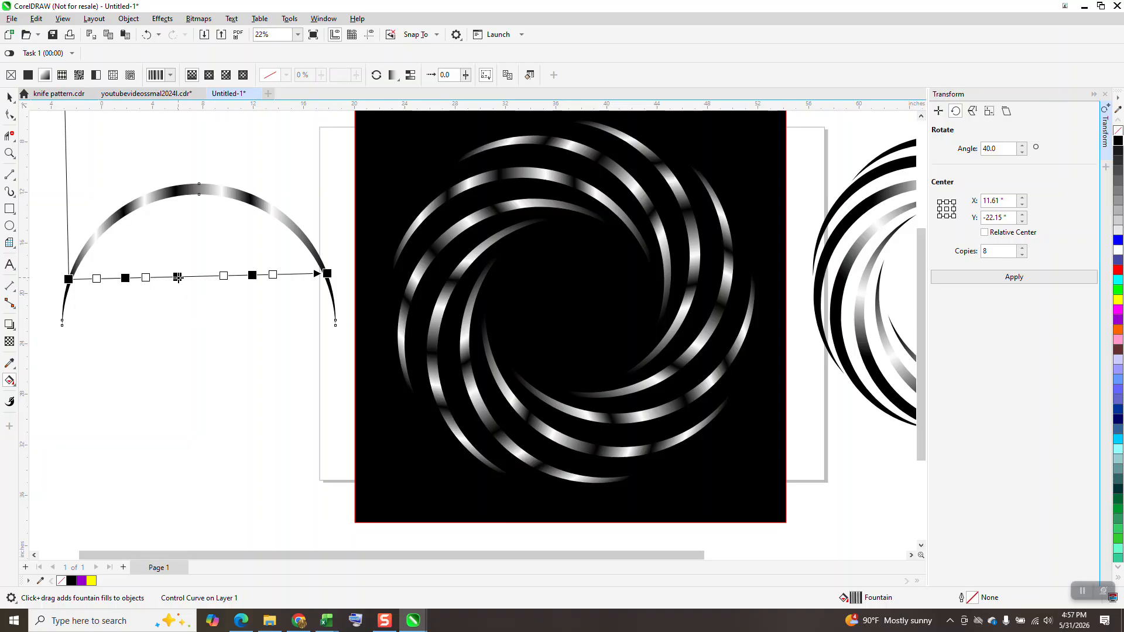
pyautogui.doubleClick(188, 277)
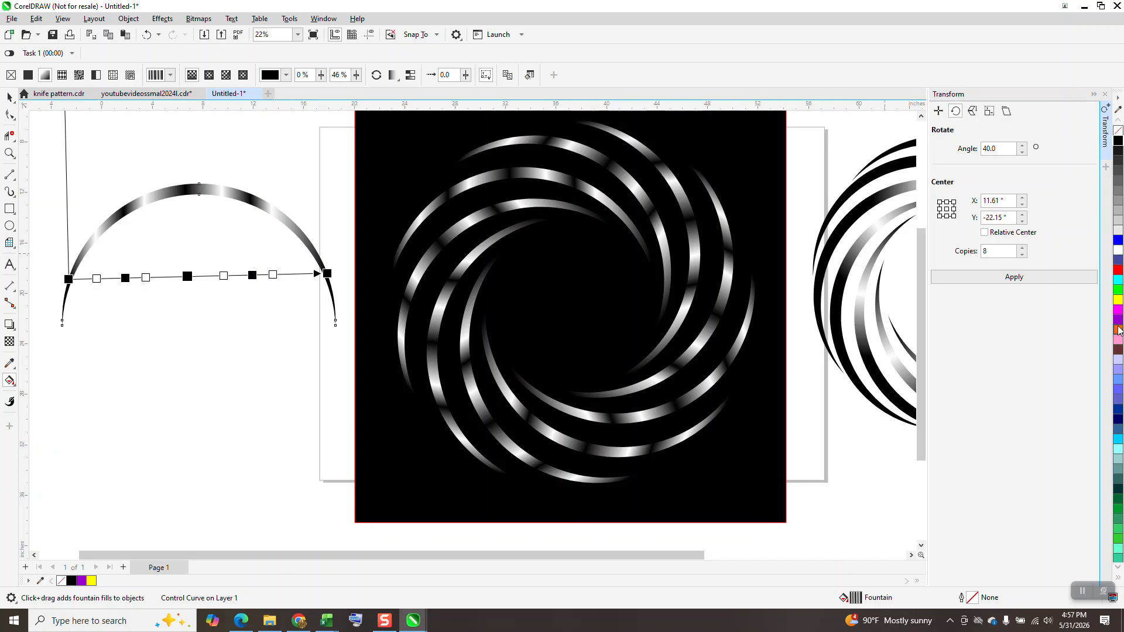
# Add purple stops on both sides of the middle black stop and a magenta stop before the next black stop on its right
pyautogui.moveTo(1119, 324); pyautogui.dragTo(203, 275)
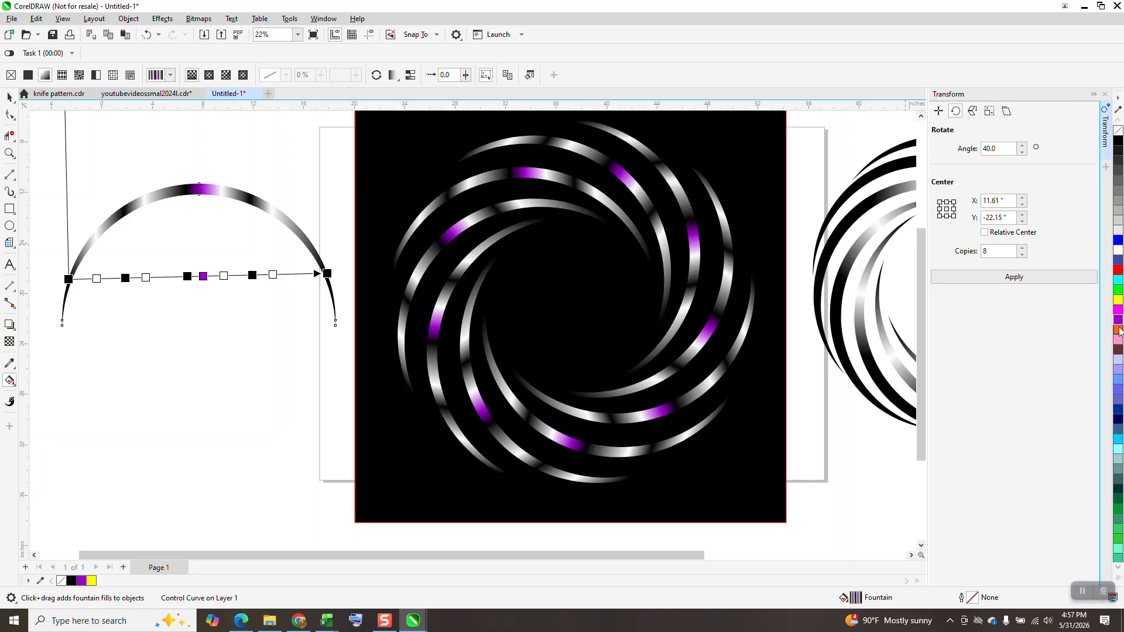
pyautogui.moveTo(867, 332); pyautogui.dragTo(168, 277)
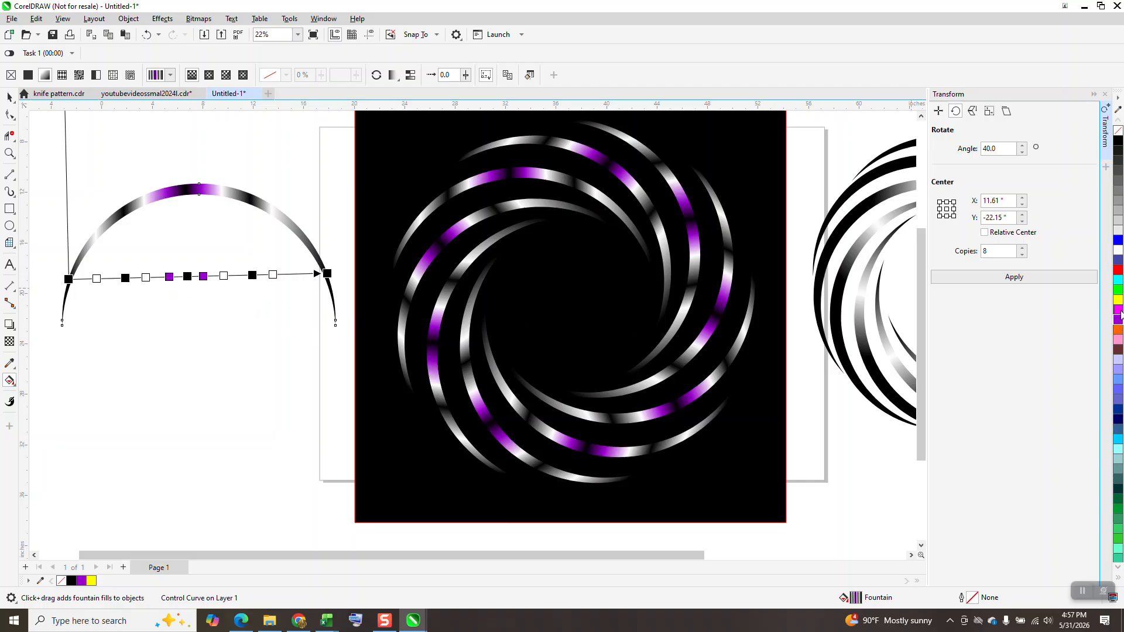
pyautogui.moveTo(1118, 310); pyautogui.dragTo(240, 276)
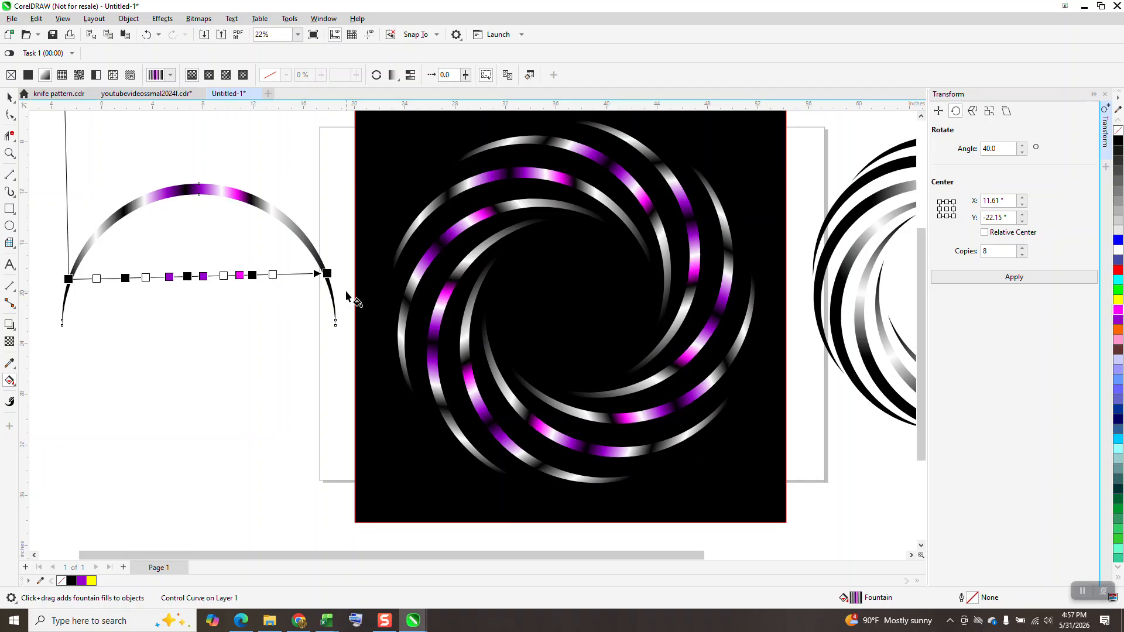
# Delete the black background square behind the swirl
pyautogui.click(9, 98)
pyautogui.click(174, 121)
pyautogui.scroll(-1, 434, 275)
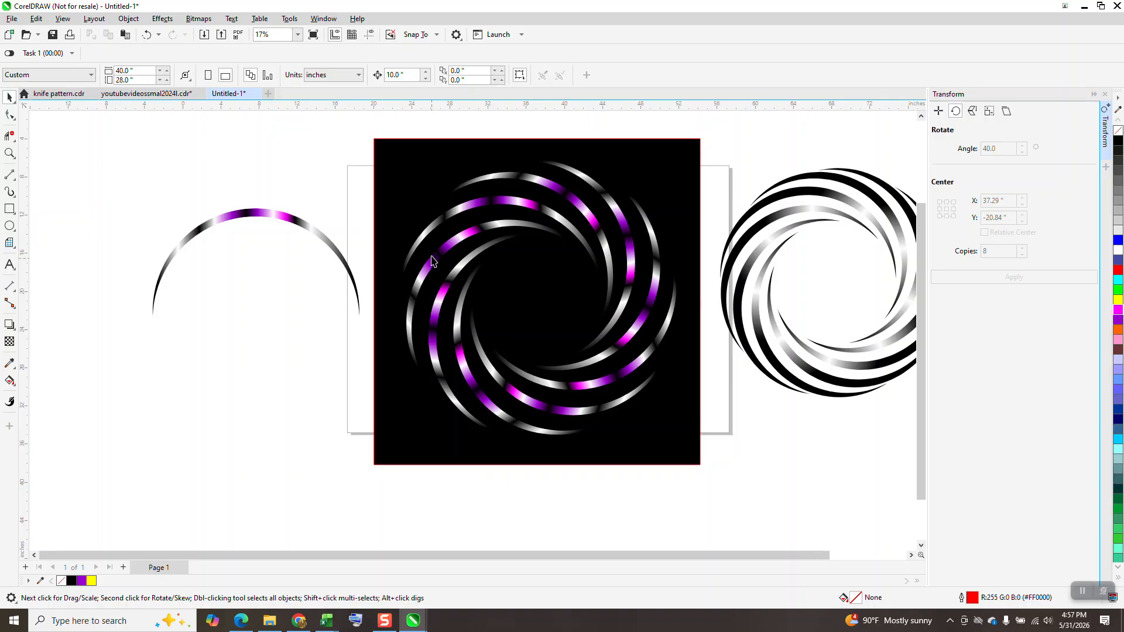
pyautogui.click(403, 186)
pyautogui.press('Delete')
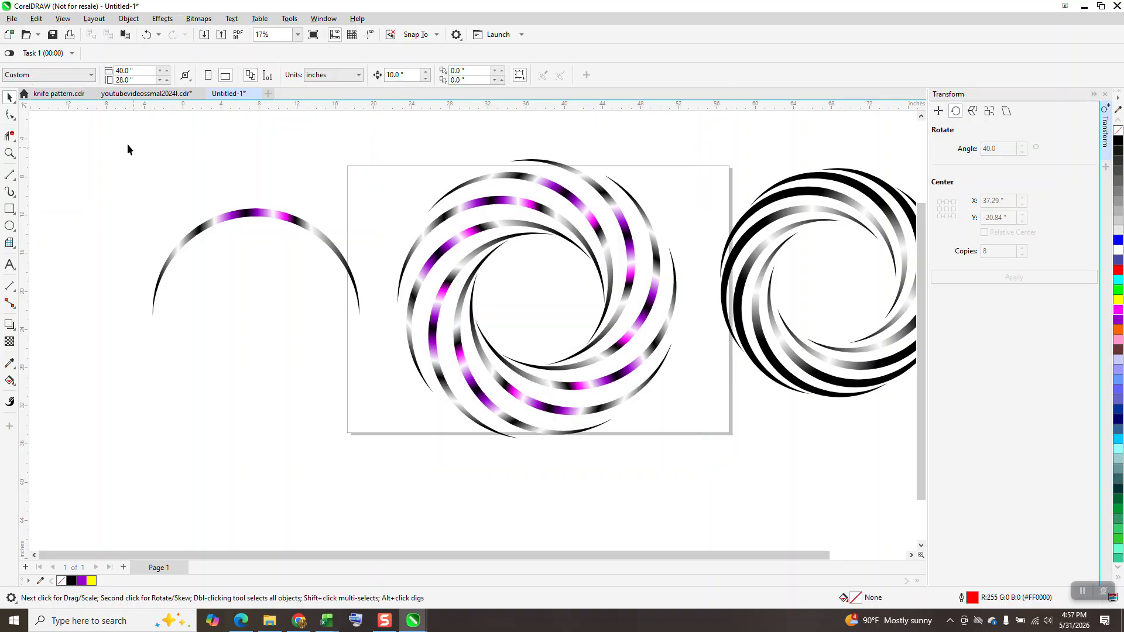
# Break the control crescent and its clones apart, and delete the separate control crescent beside the page
pyautogui.moveTo(348, 390); pyautogui.dragTo(705, 469)
pyautogui.click(129, 19)
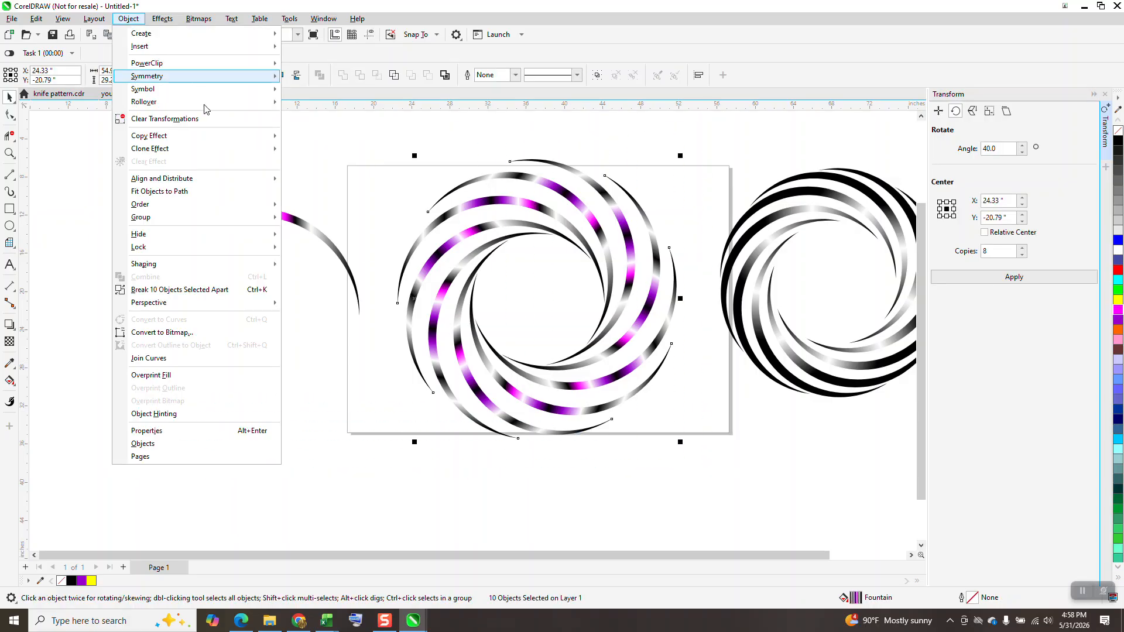
pyautogui.click(212, 290)
pyautogui.click(210, 299)
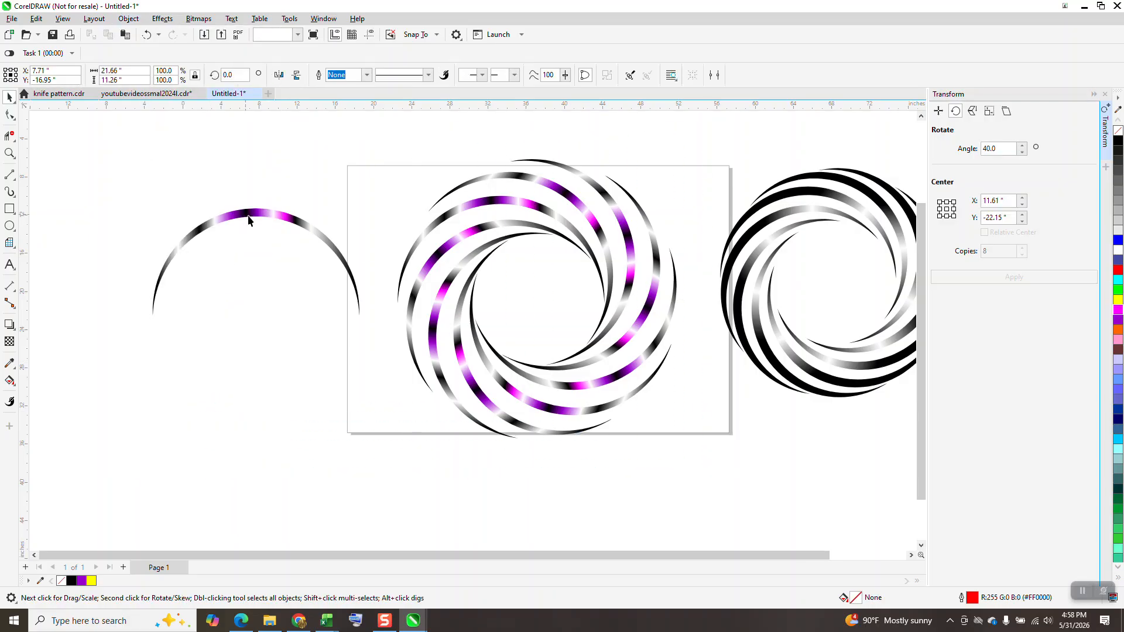
pyautogui.click(251, 213)
pyautogui.press('Delete')
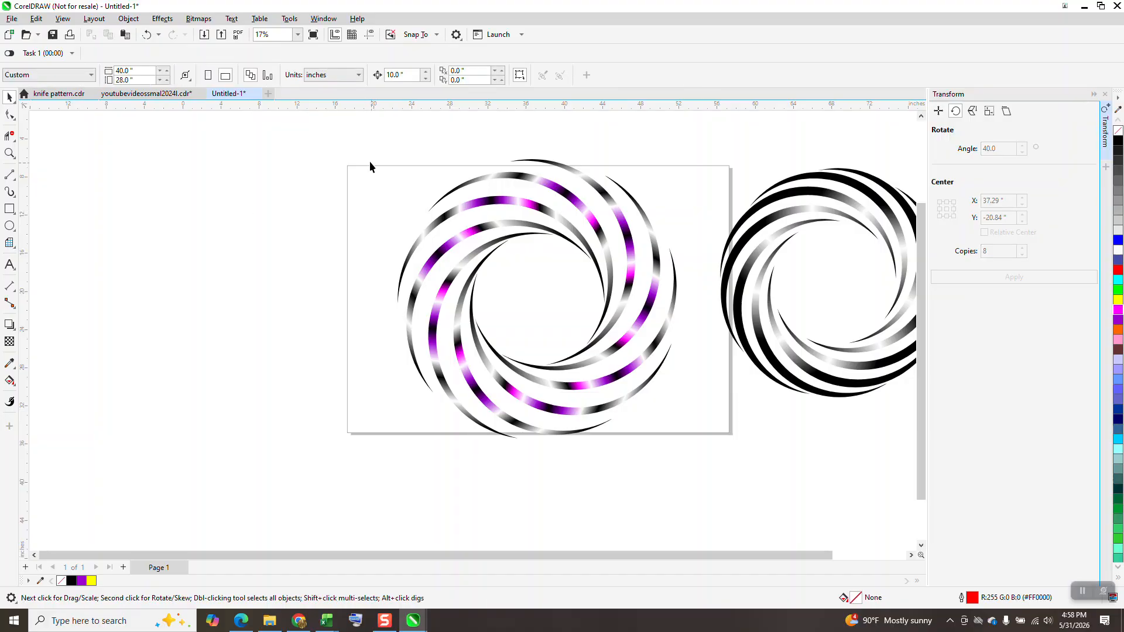
# Group the nine crescents of the swirl
pyautogui.moveTo(362, 138); pyautogui.dragTo(640, 428)
pyautogui.moveTo(708, 459); pyautogui.dragTo(710, 463)
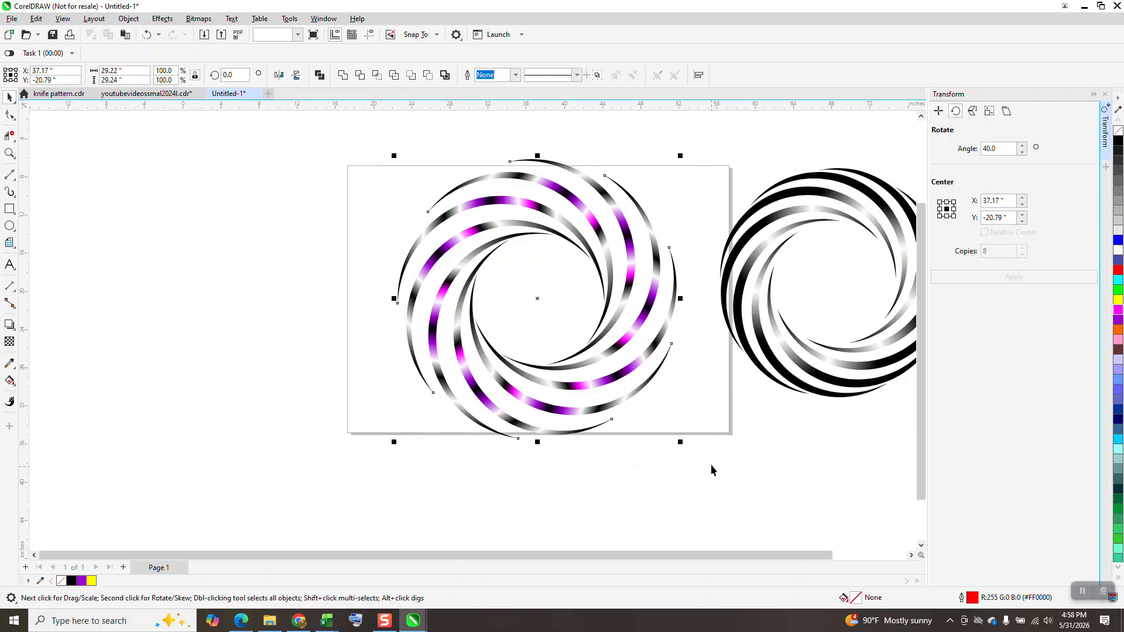
pyautogui.hotkey('ctrl', 'g')
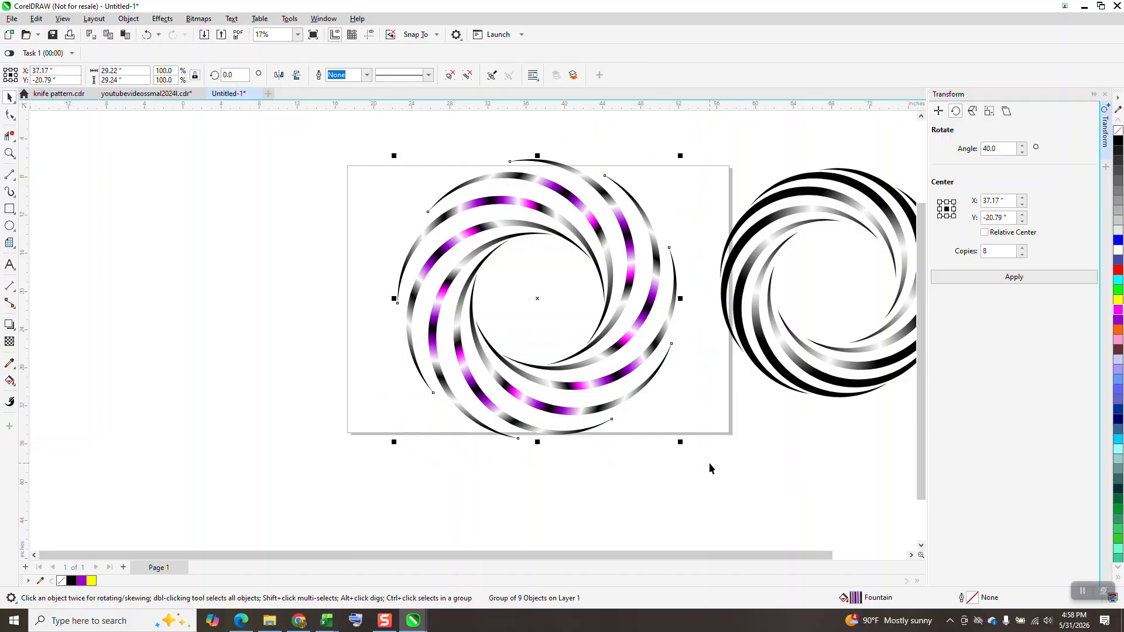